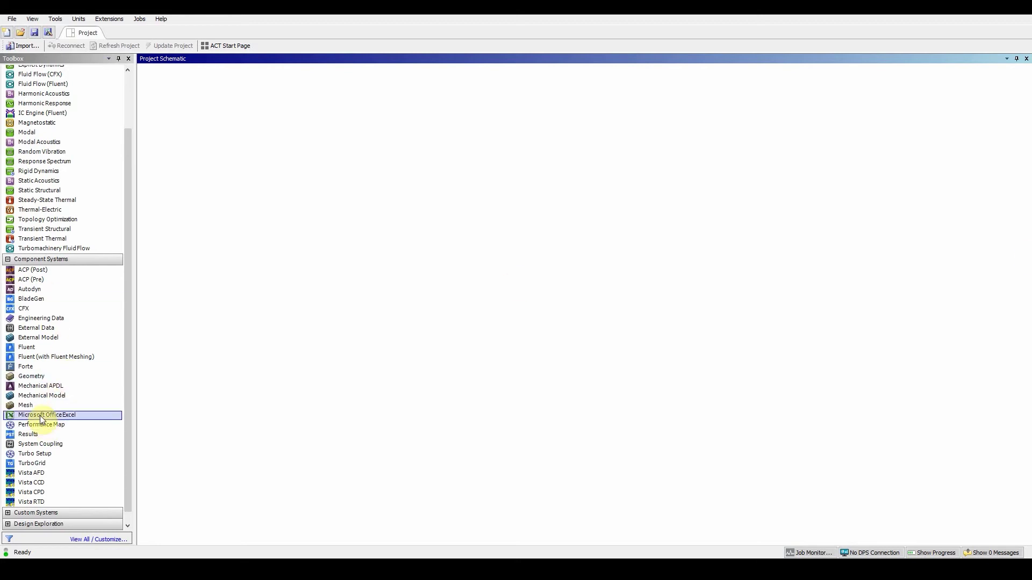
Add a standalone Geometry system to the project, open it as new DesignModeler geometry and set the length unit to inches.
drag(32, 377, 224, 110)
right_click(221, 112)
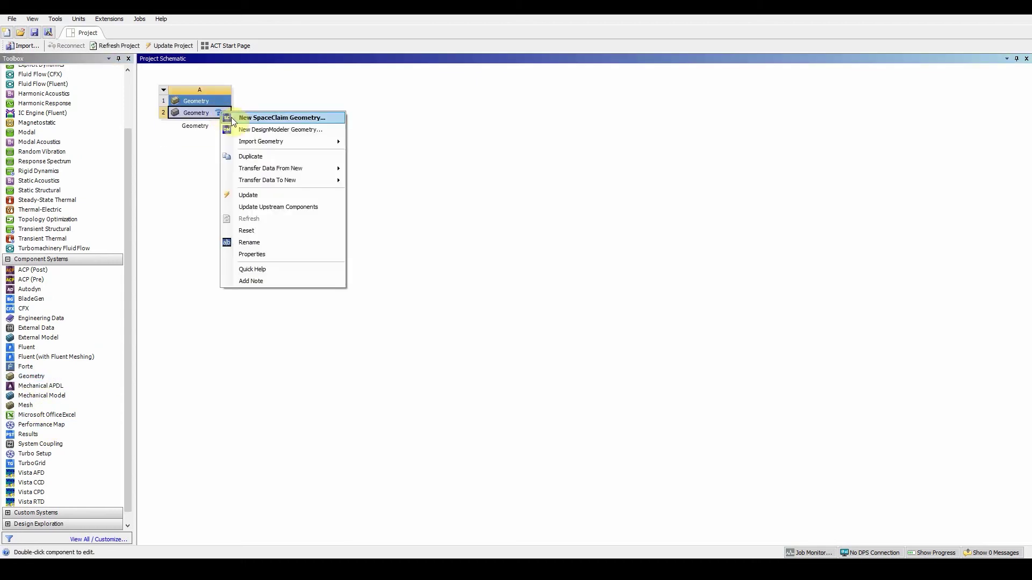
click(260, 130)
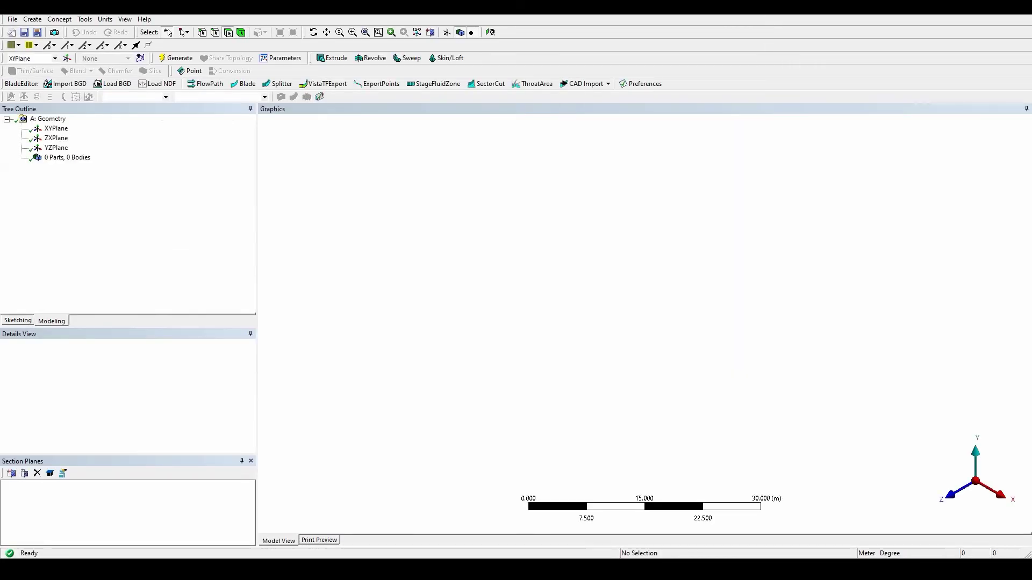
click(105, 20)
click(121, 86)
Look at the XYPlane face-on and create a new sketch on it.
click(56, 129)
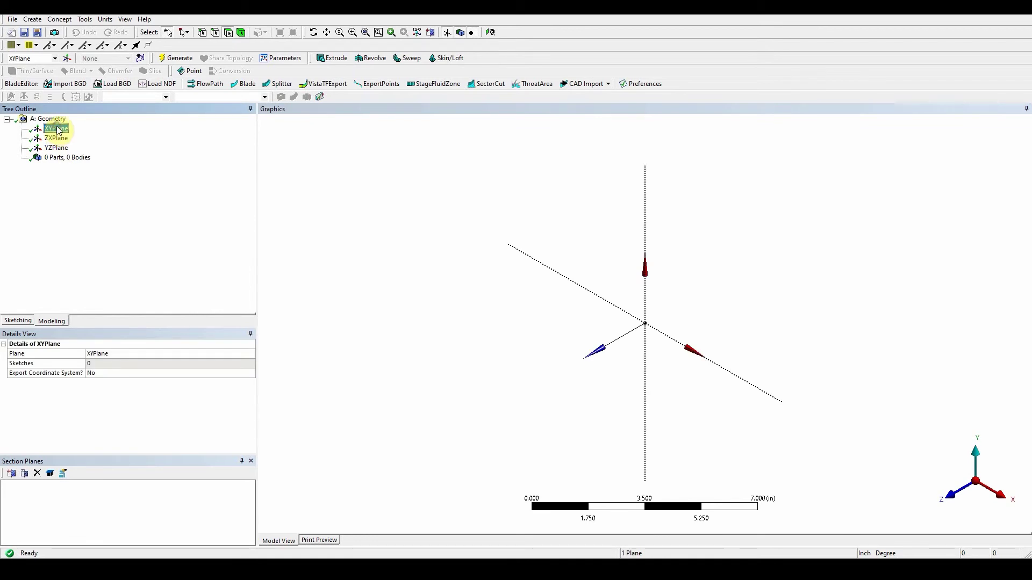
right_click(59, 130)
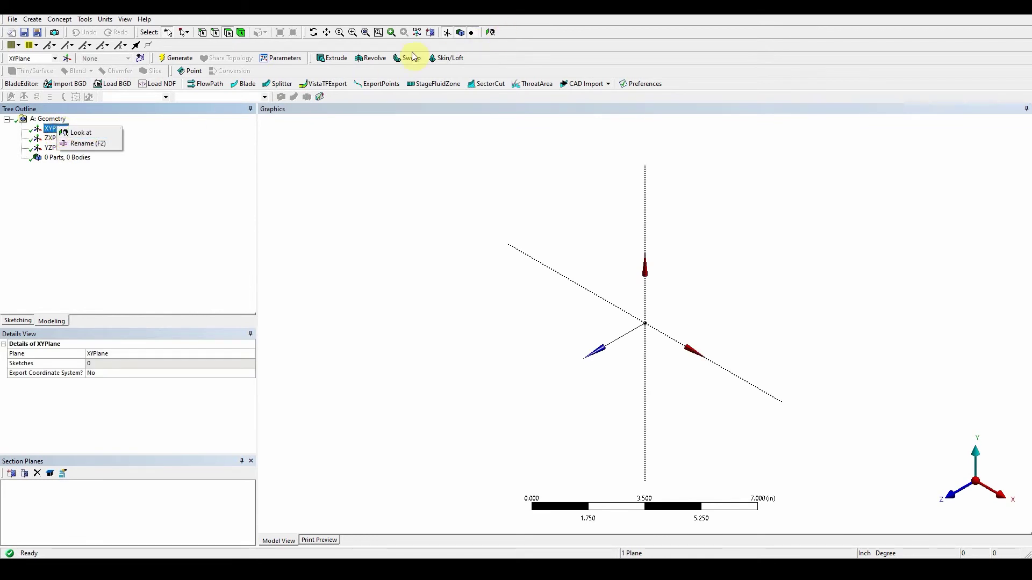
click(95, 132)
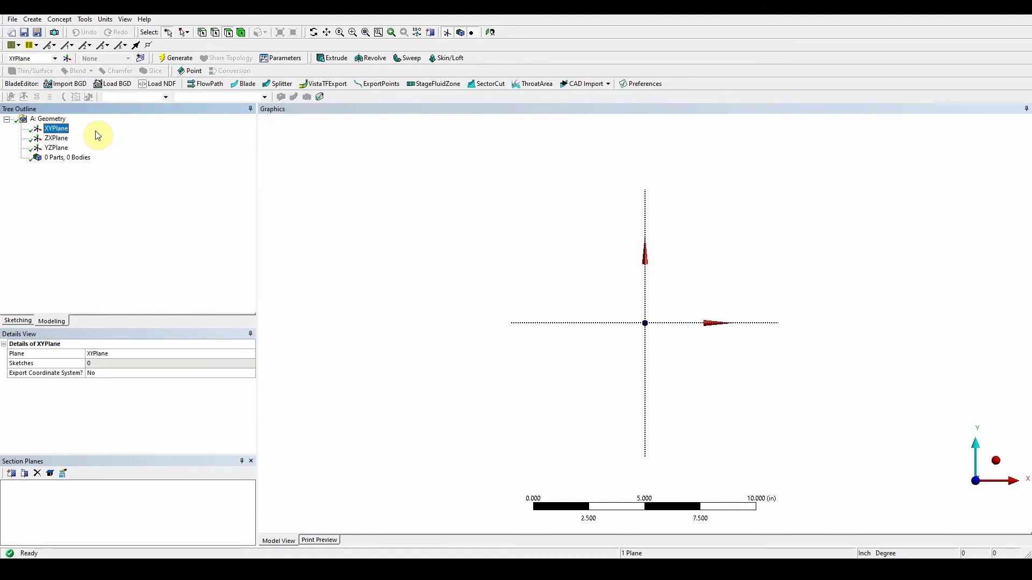
click(141, 58)
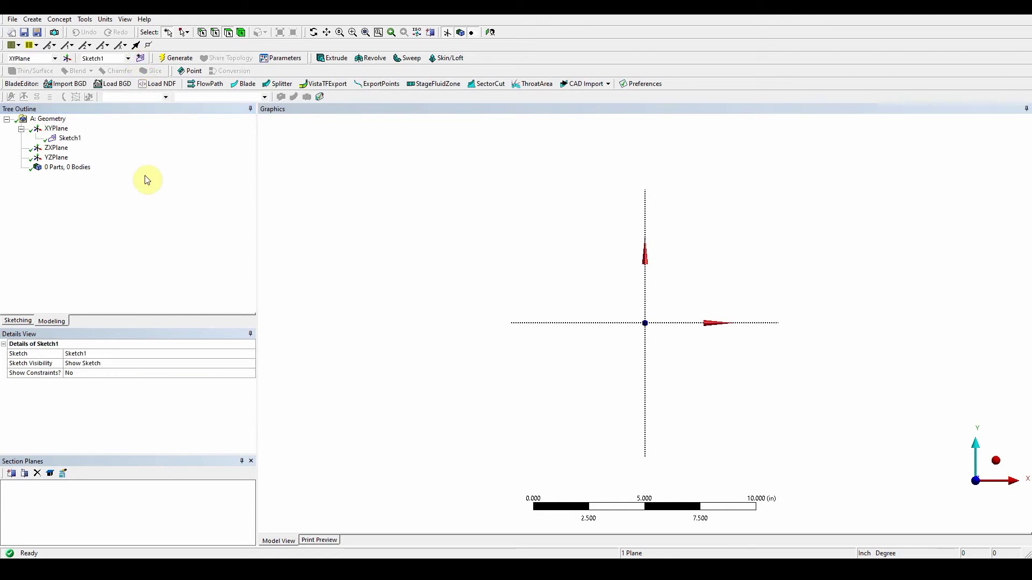
Sketch a circle about 2.9 in in diameter, centred on the vertical axis about 4 in above the origin.
click(21, 321)
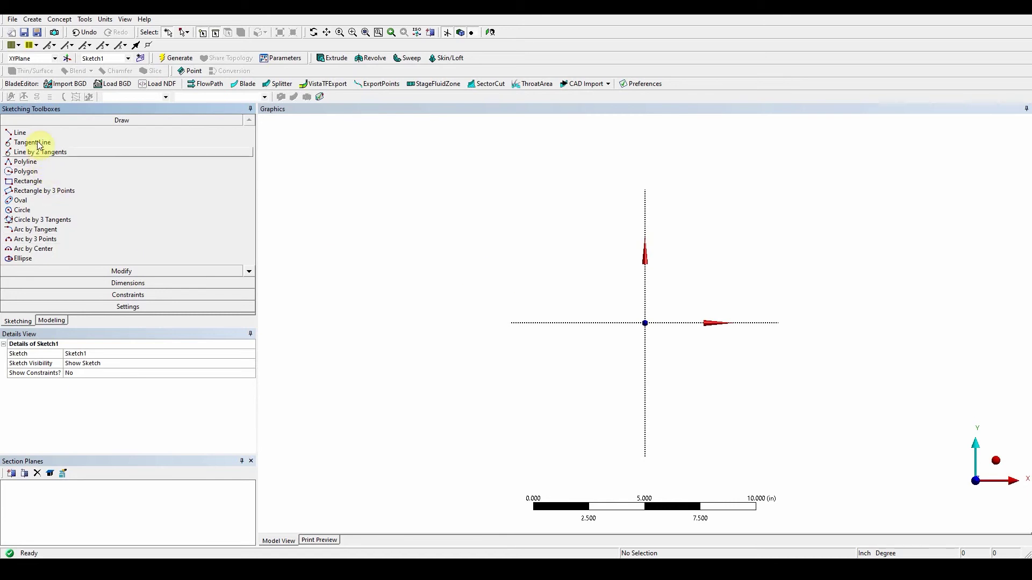
click(39, 211)
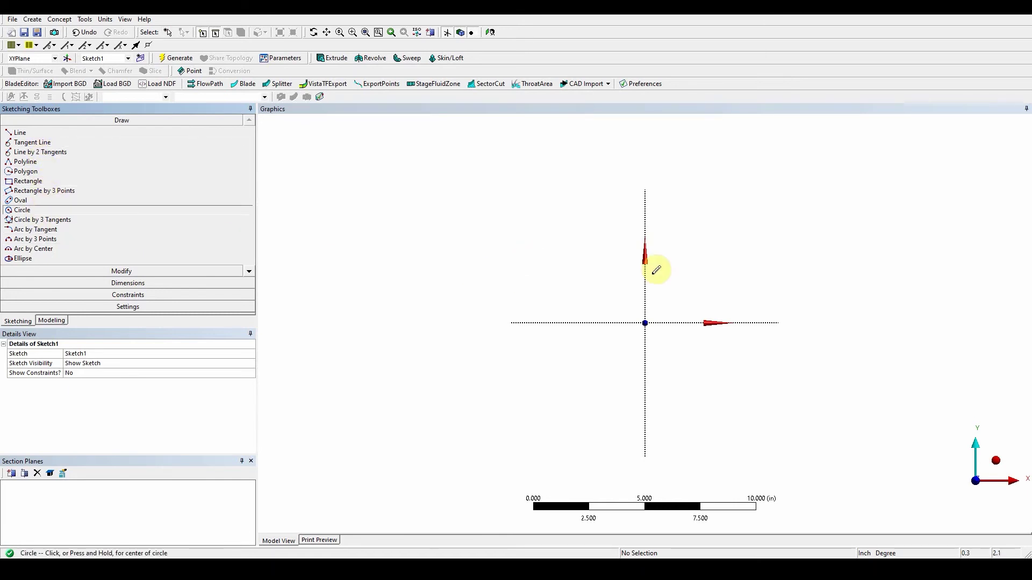
click(644, 233)
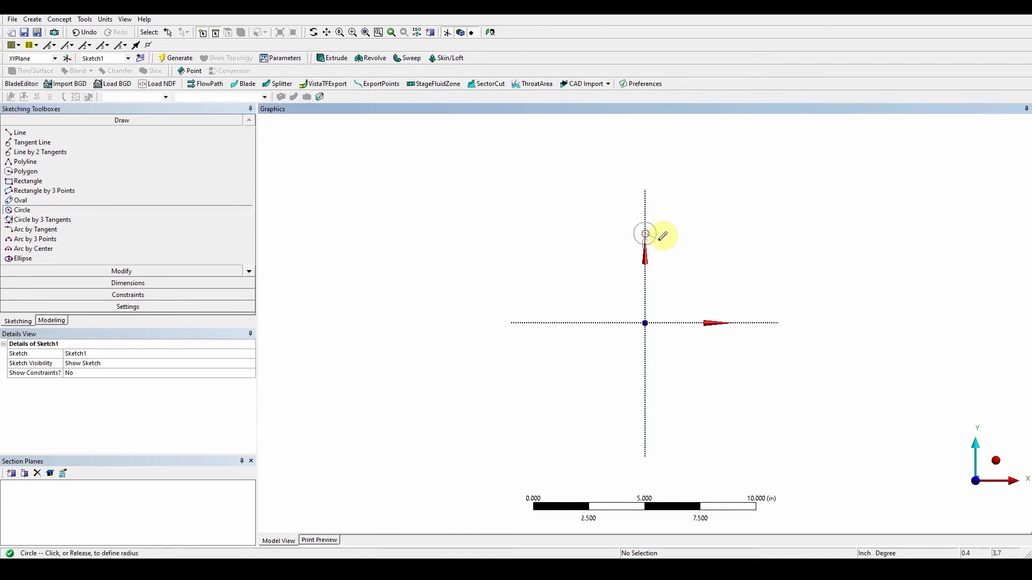
click(718, 255)
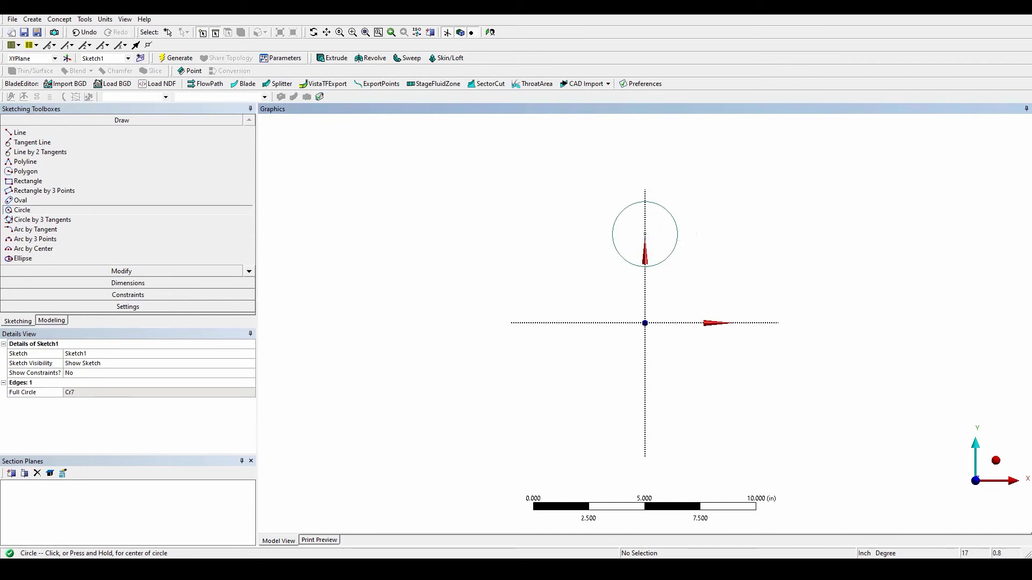
Dimension the circle's diameter and set it to 10 in.
click(129, 283)
click(678, 231)
click(692, 217)
click(78, 391)
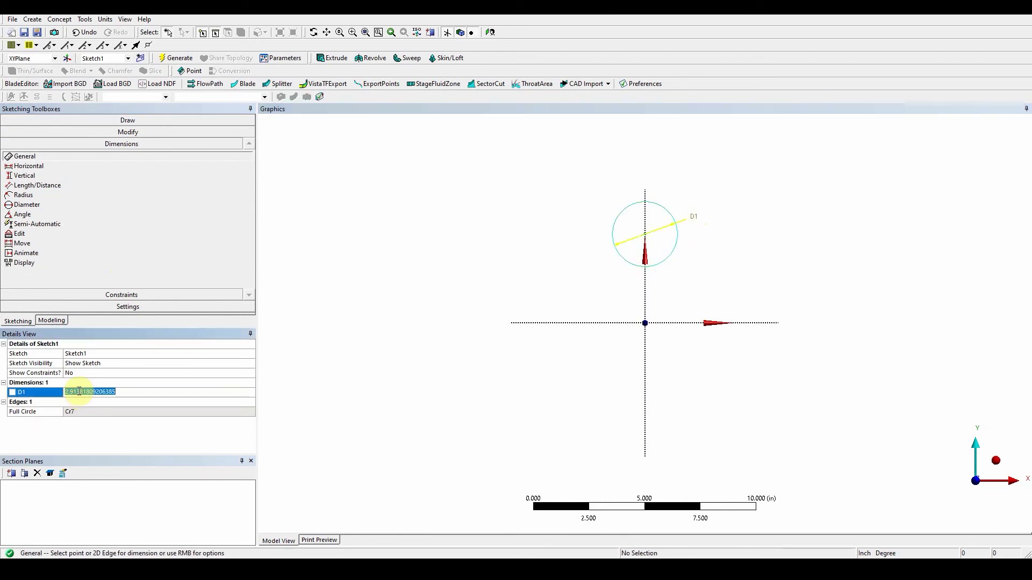
text(10)
key(Return)
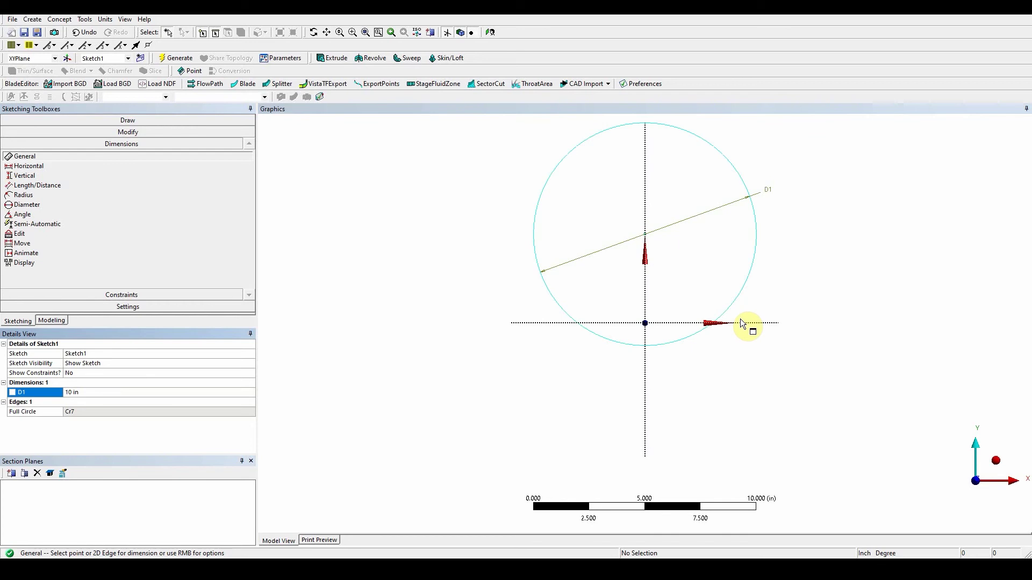
Add a vertical dimension between the circle's centre and the horizontal axis and set it to 12 in.
click(24, 176)
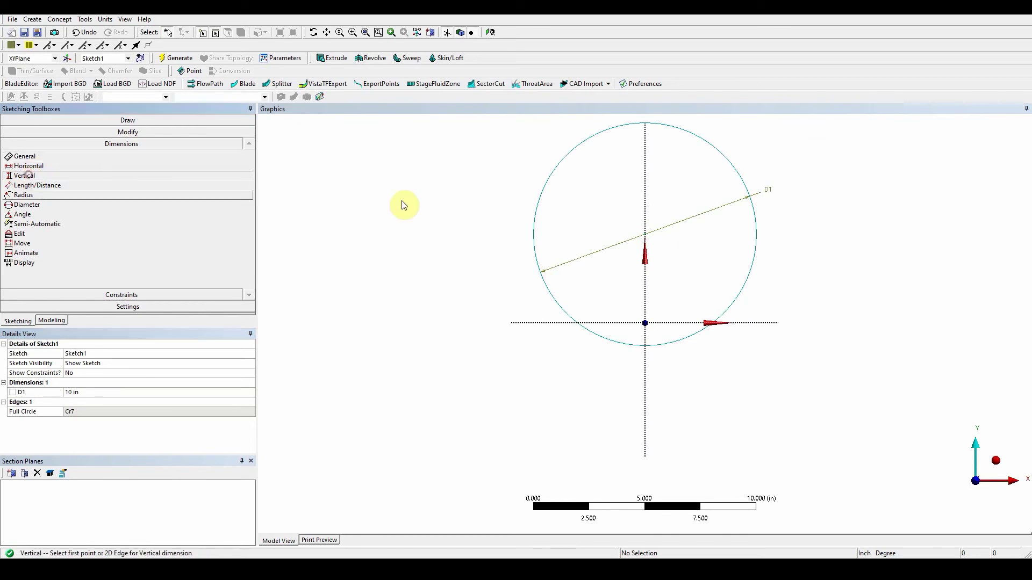
click(645, 234)
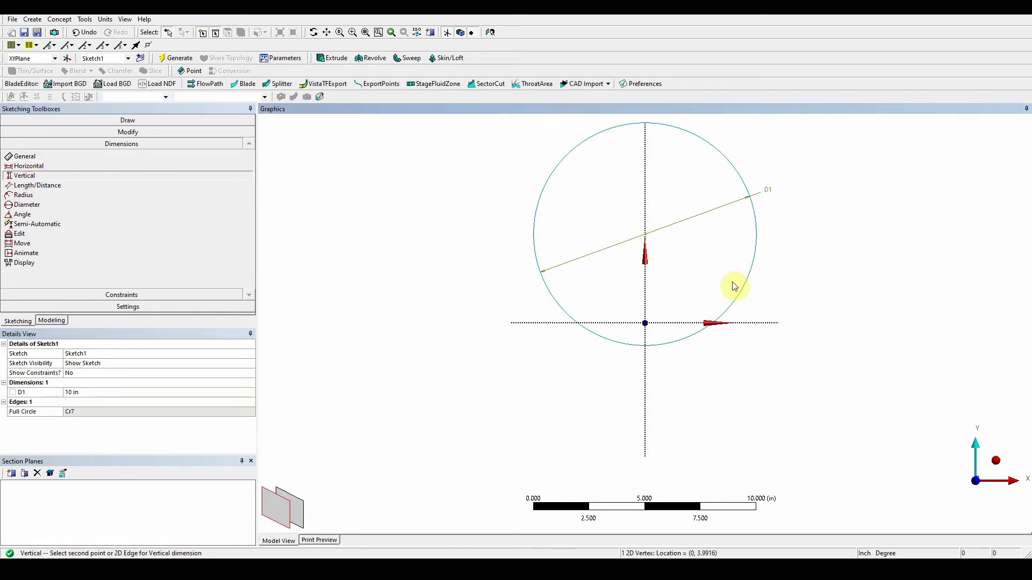
click(766, 322)
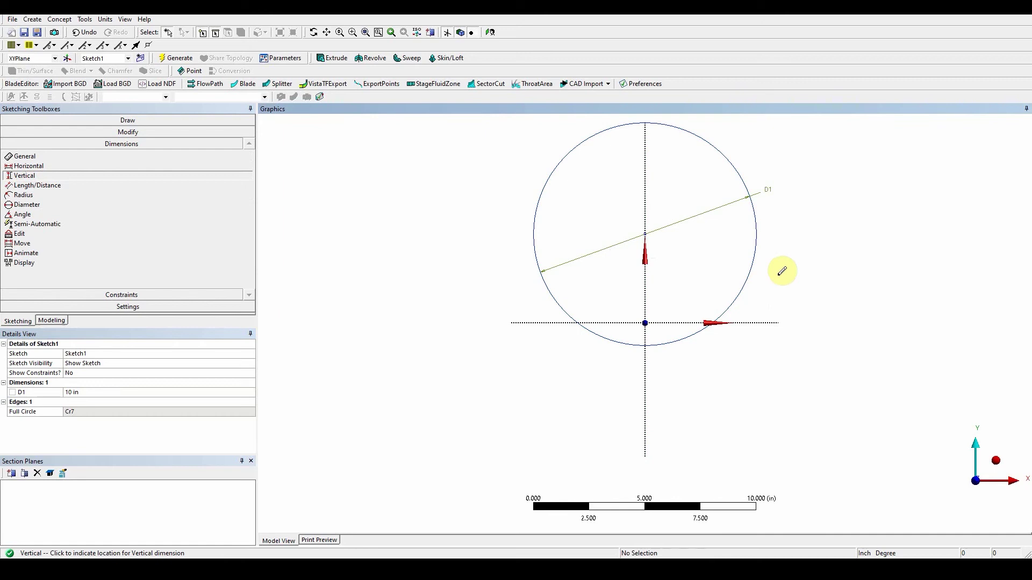
click(773, 272)
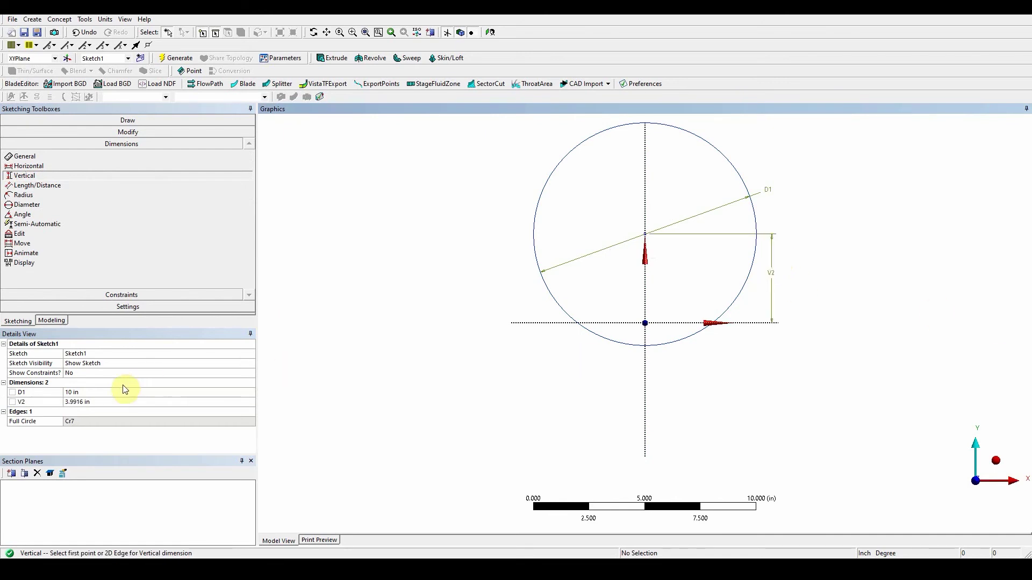
click(89, 402)
text(12)
key(Return)
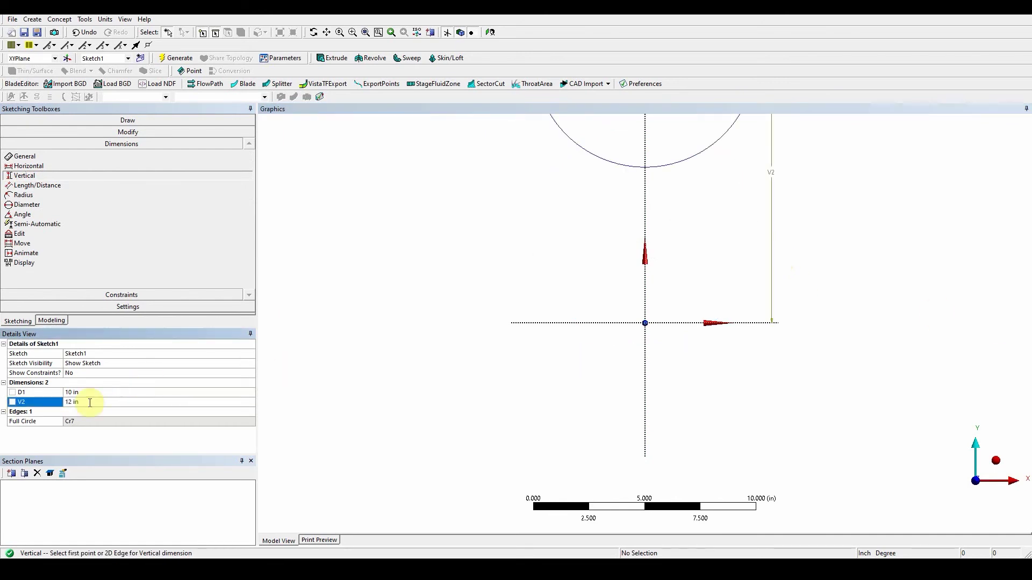
Sketch a rectangle from the circle's lower-left arc to an opposite corner right of the vertical axis, slightly above the horizontal axis.
scroll(645, 317, down, 4)
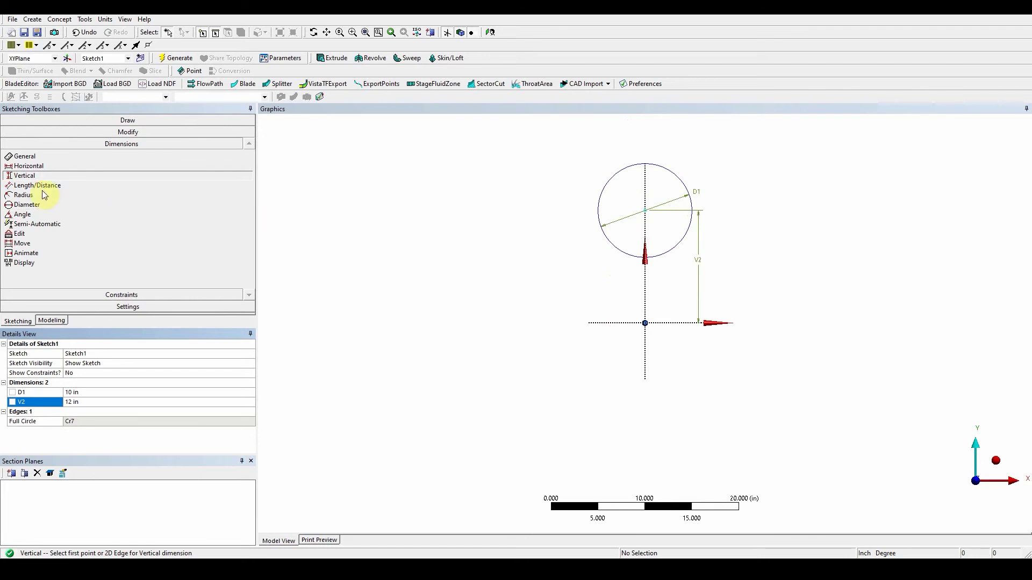
click(104, 120)
click(24, 183)
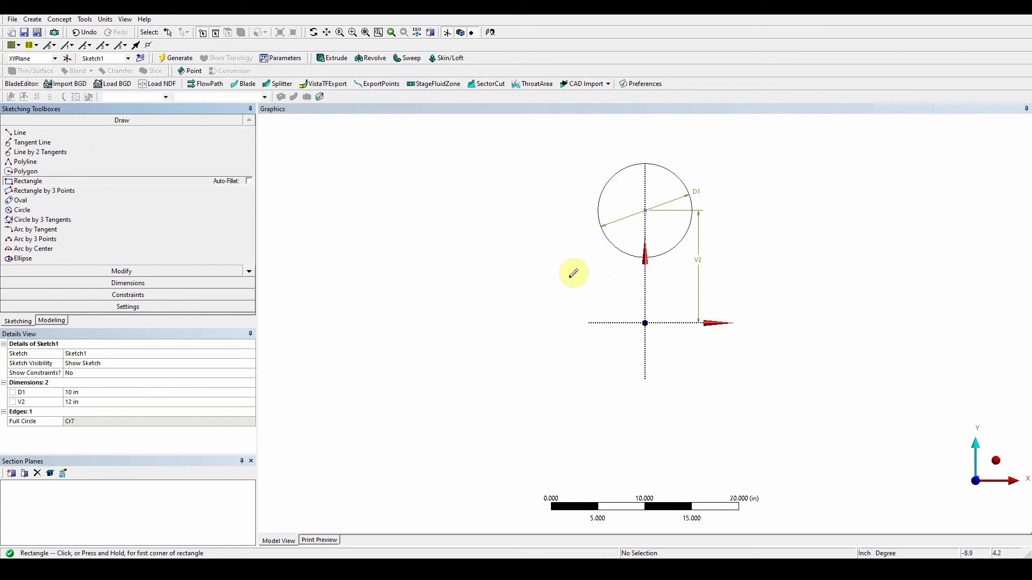
click(609, 240)
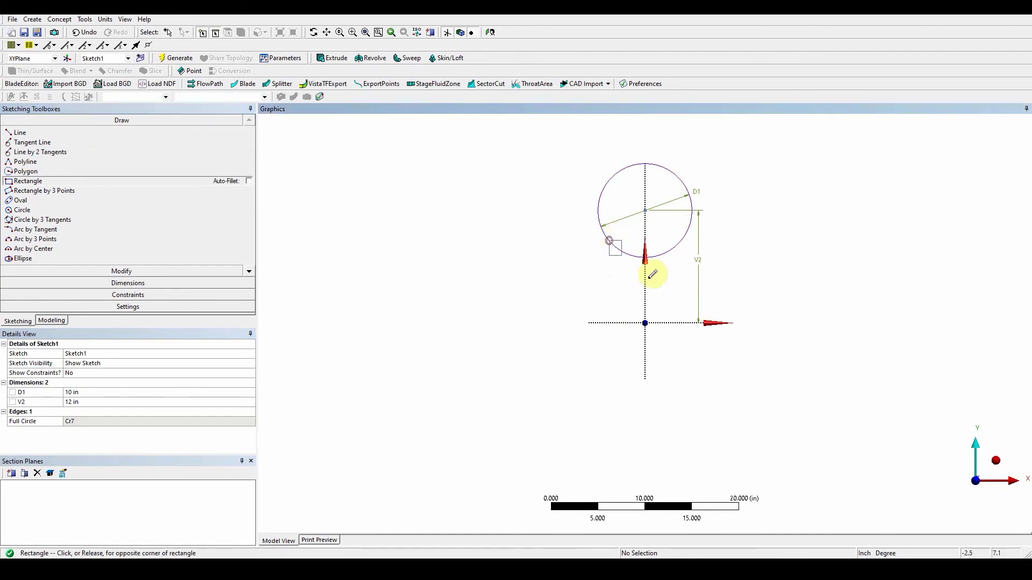
click(667, 302)
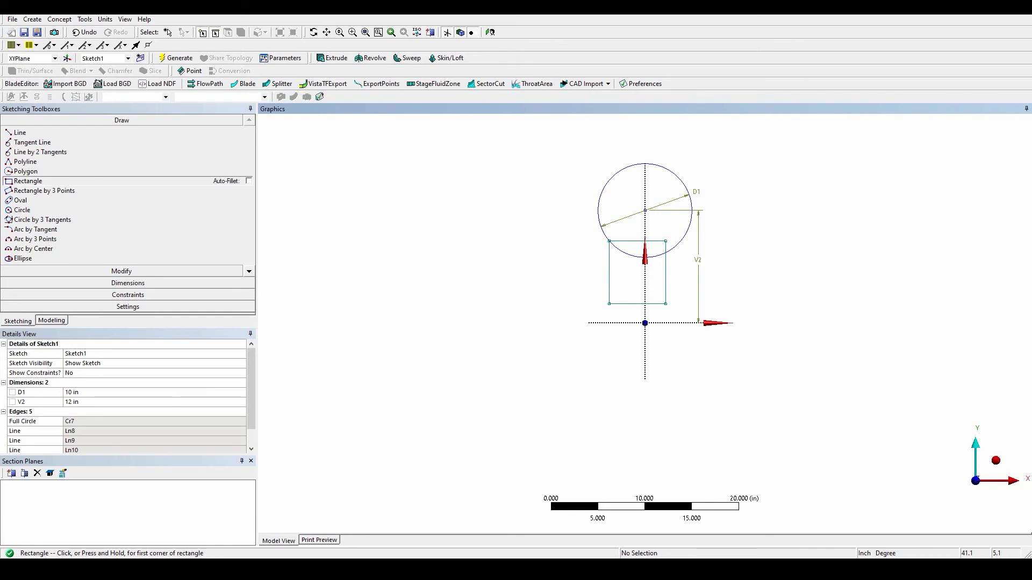
Apply a Coincident constraint between the rectangle's upper-right corner and the circle.
click(134, 295)
click(28, 217)
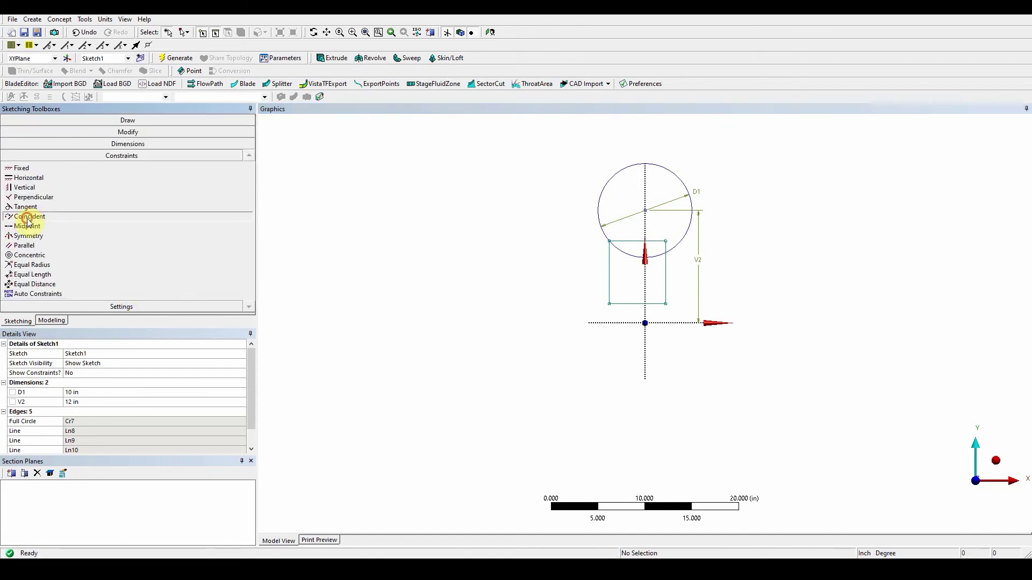
click(666, 242)
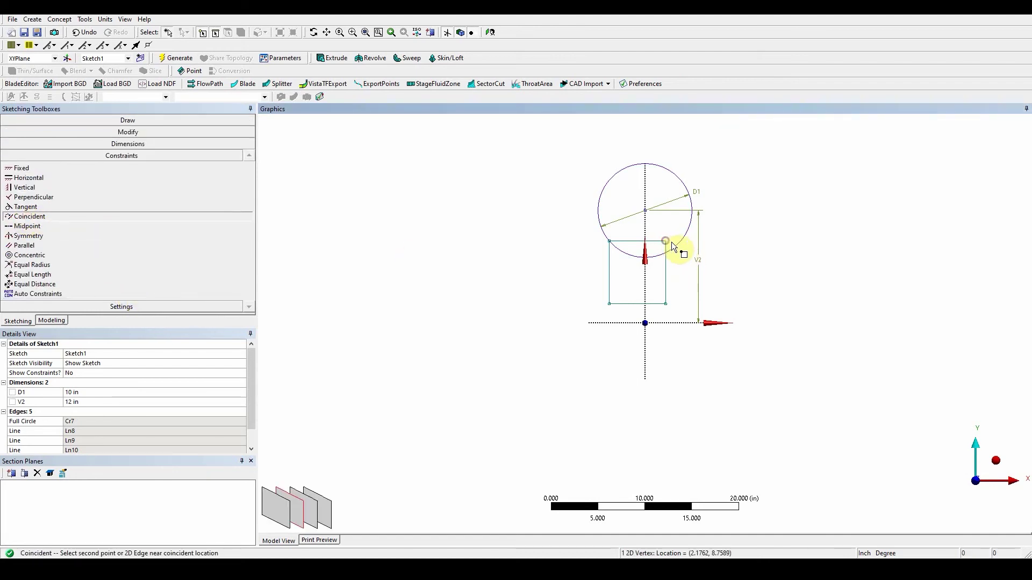
click(679, 239)
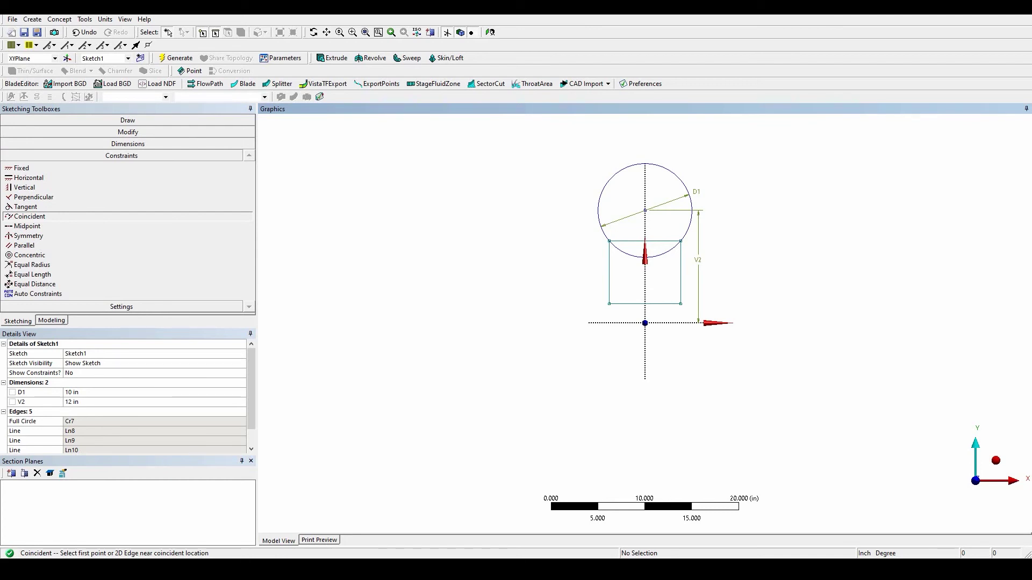
Chamfer the rectangle's lower-right corner with a length of 2.5 in.
click(141, 132)
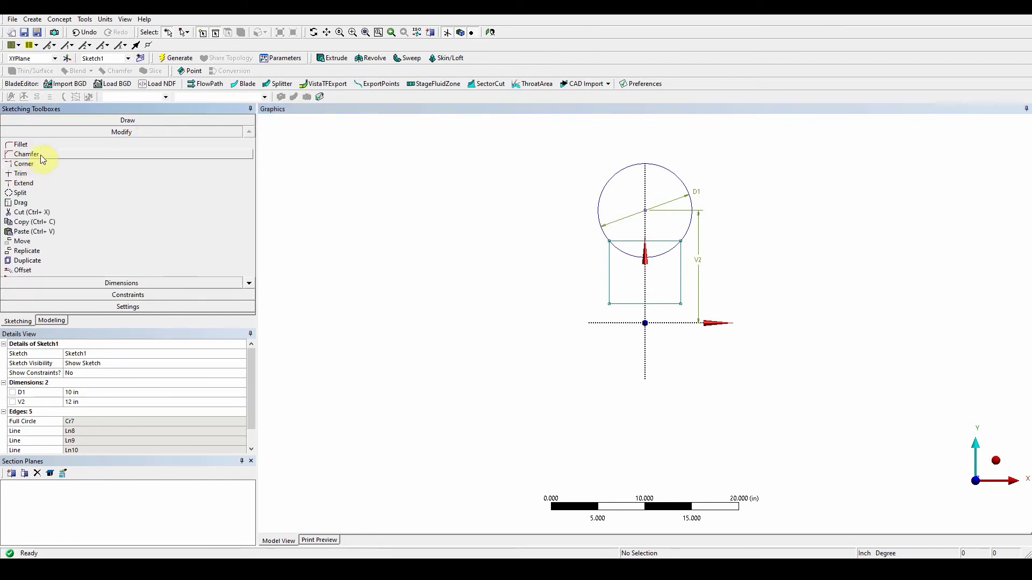
click(27, 155)
drag(240, 154, 204, 159)
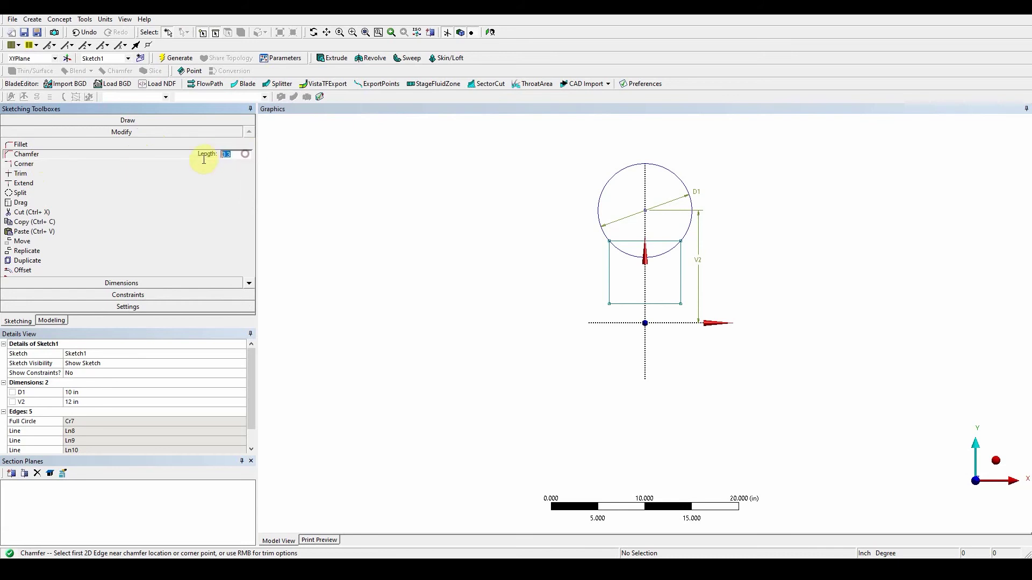
text(2.5)
key(Return)
click(659, 304)
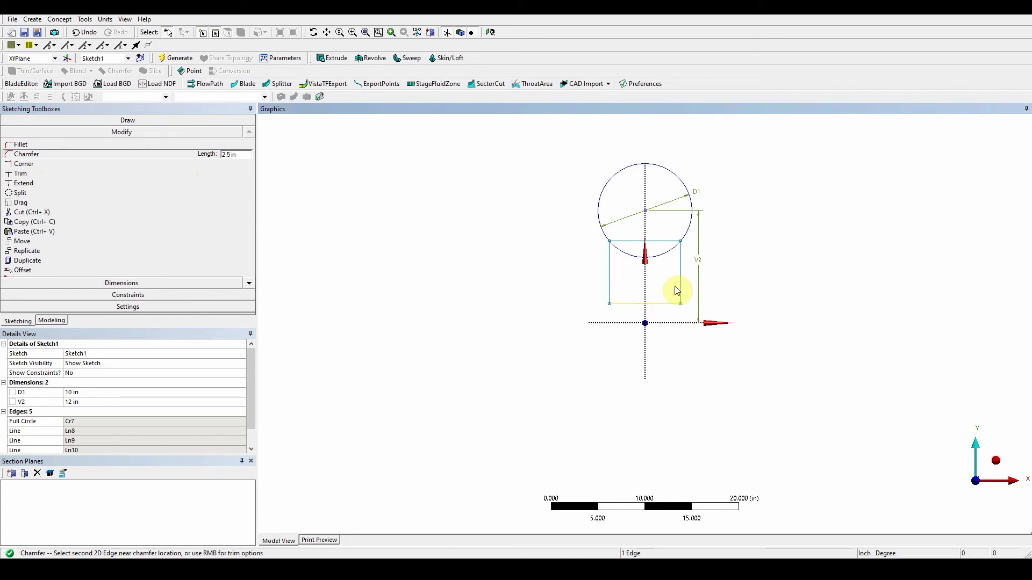
click(681, 287)
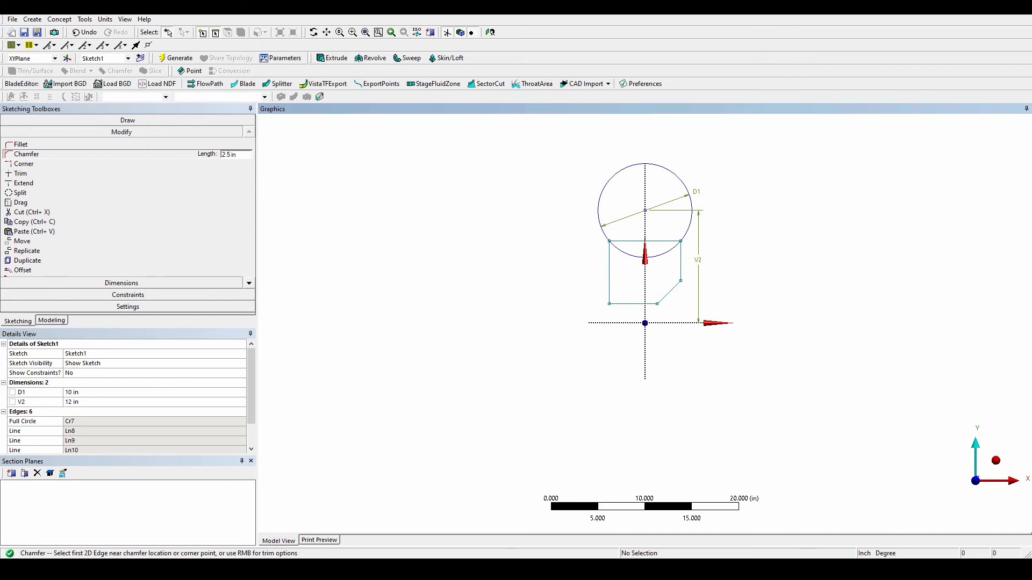
Trim away the rectangle's top edge and the circle's lower arc between the rectangle's sides, and enable Ignore Axis for trimming.
click(31, 173)
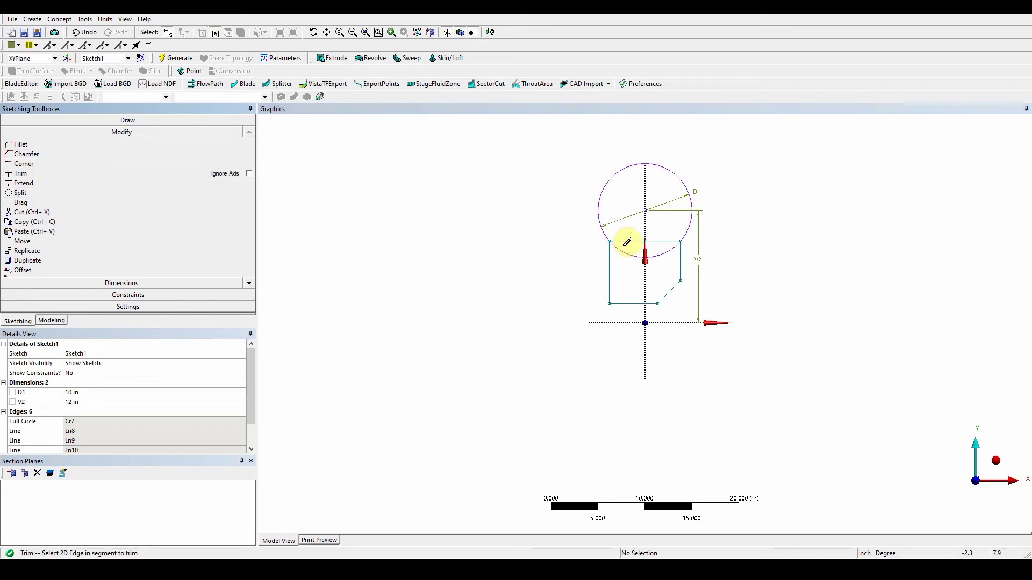
click(663, 240)
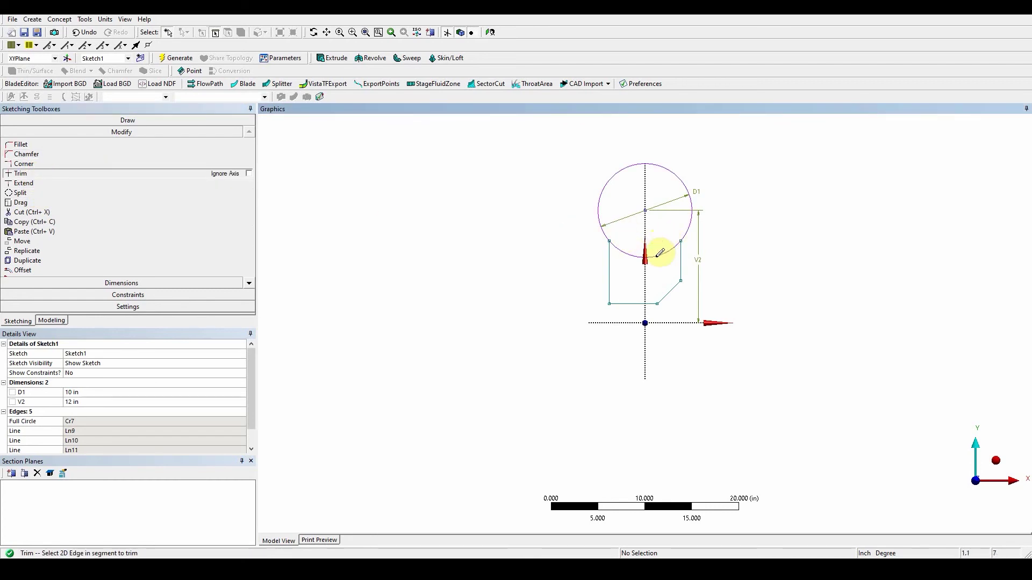
click(660, 254)
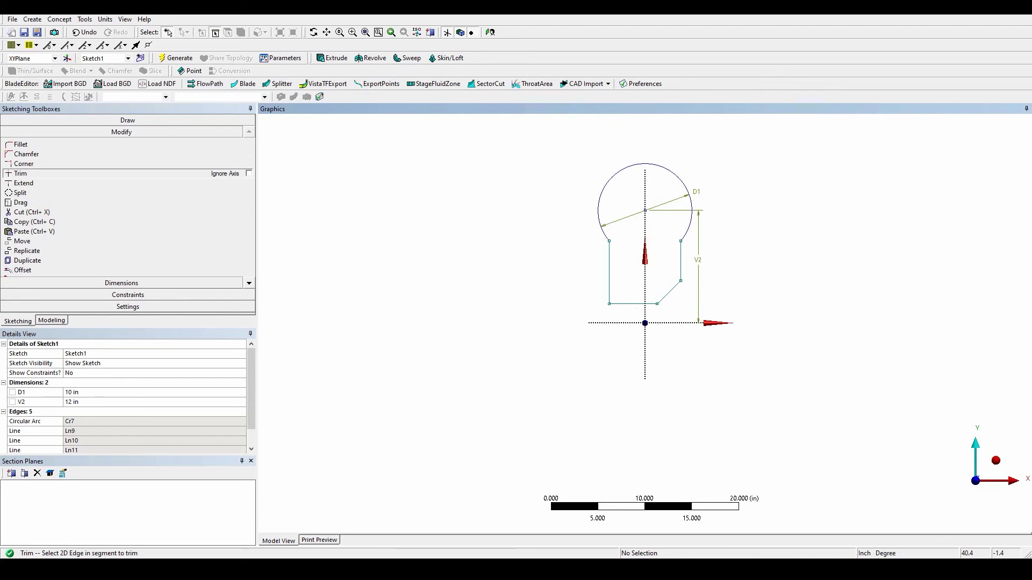
click(249, 174)
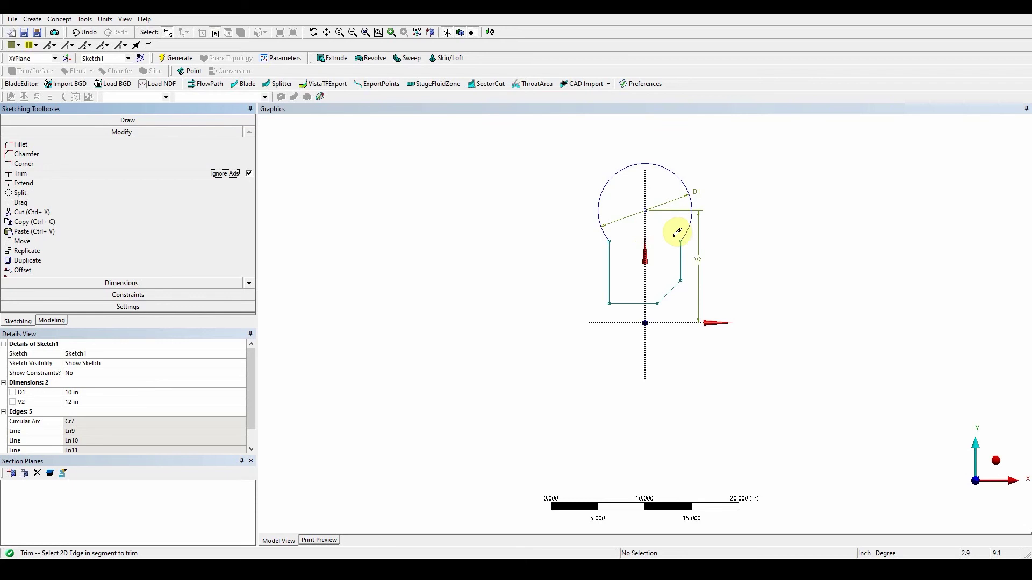
click(600, 231)
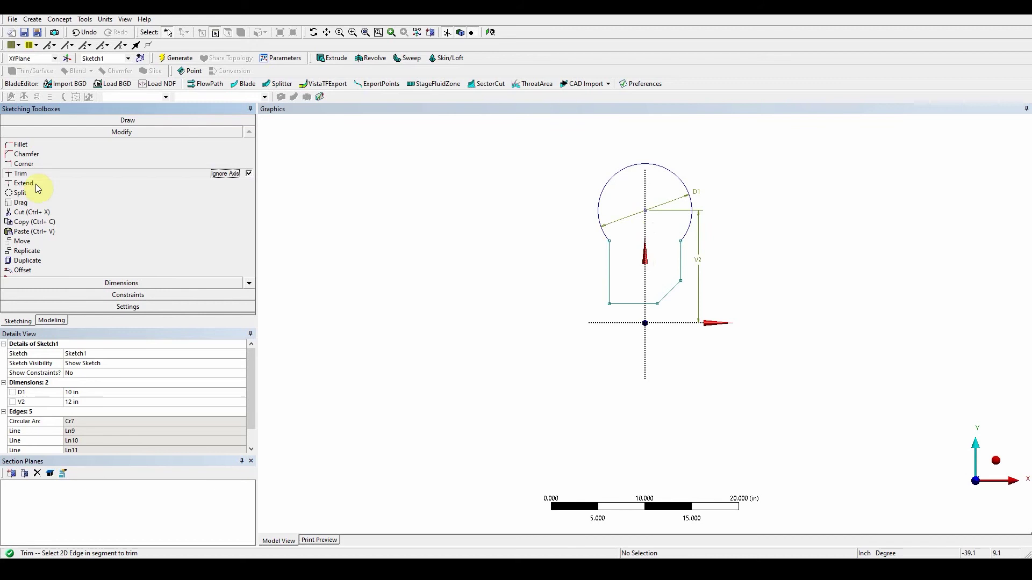
Apply a Symmetry constraint about the vertical axis to the two points where the side lines meet the arc.
click(126, 294)
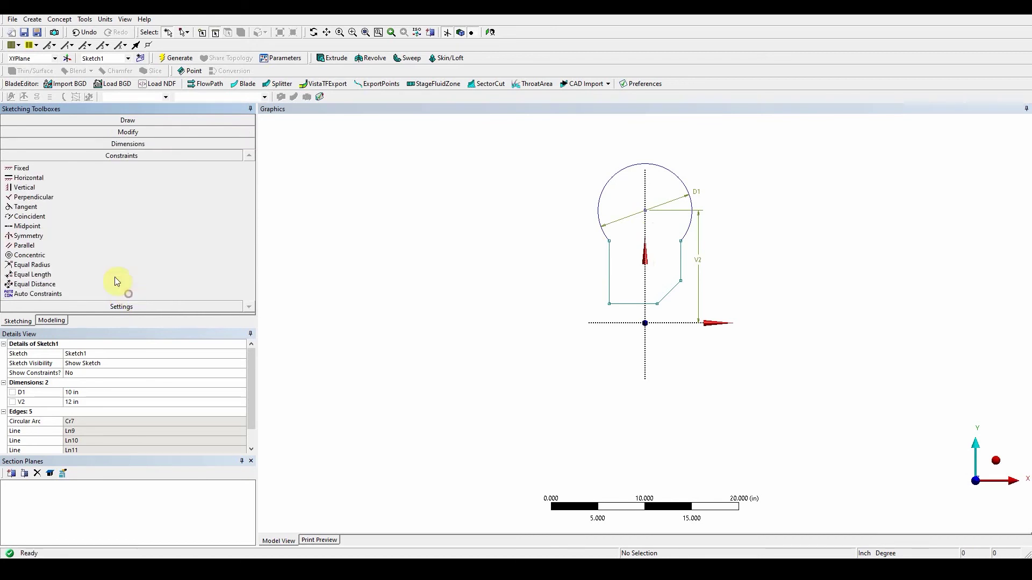
click(51, 238)
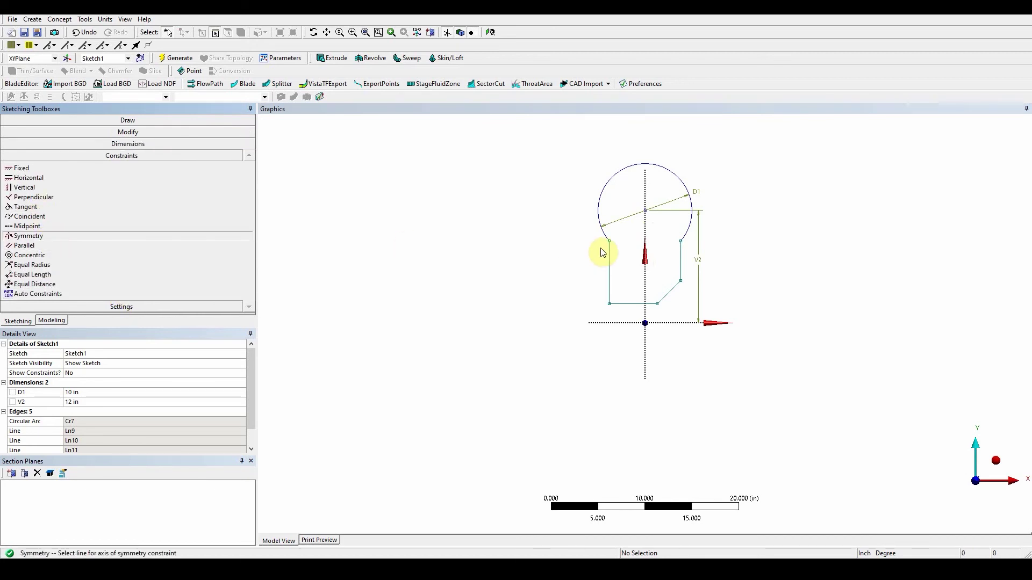
click(649, 235)
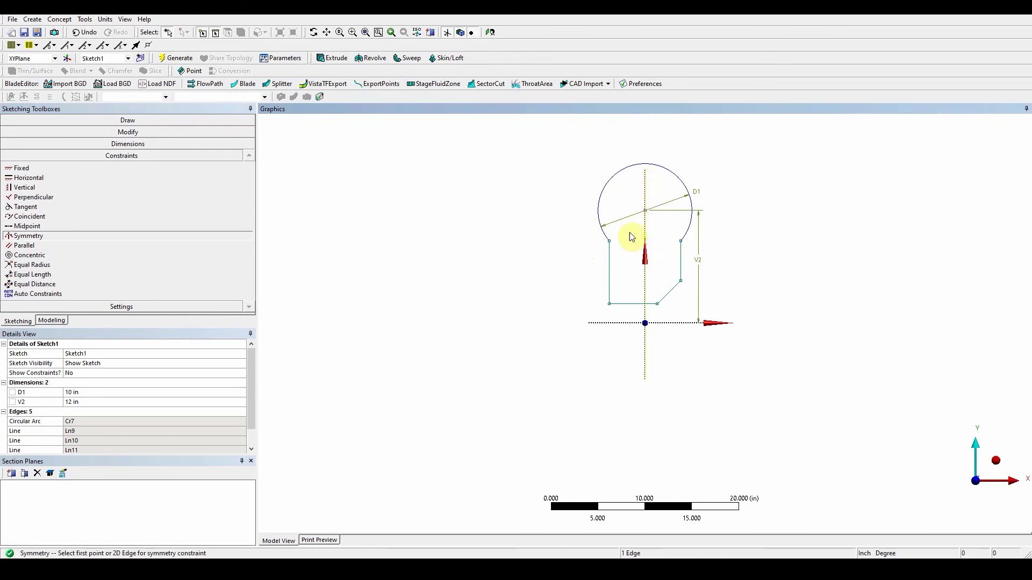
click(609, 241)
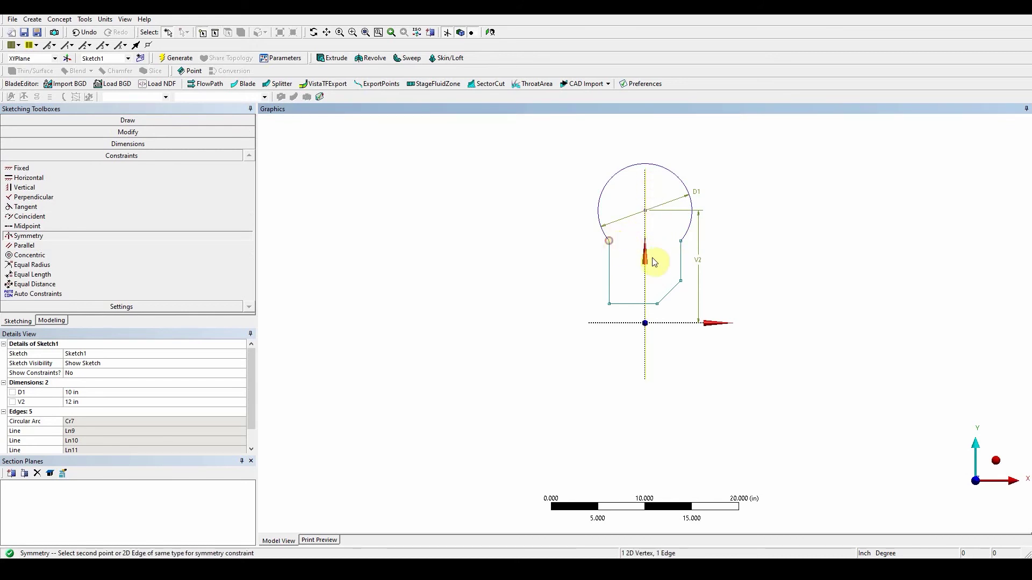
click(681, 243)
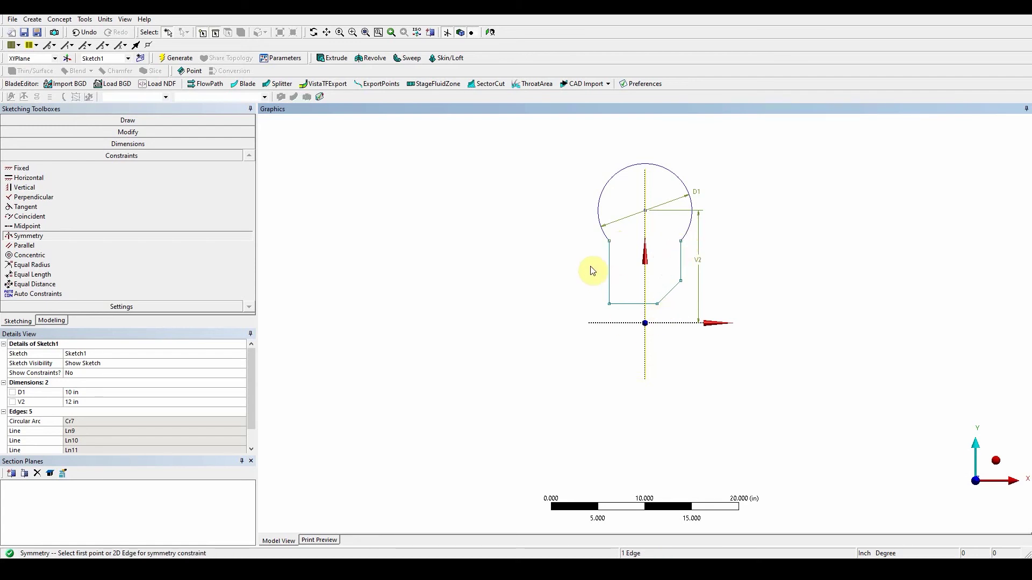
click(563, 212)
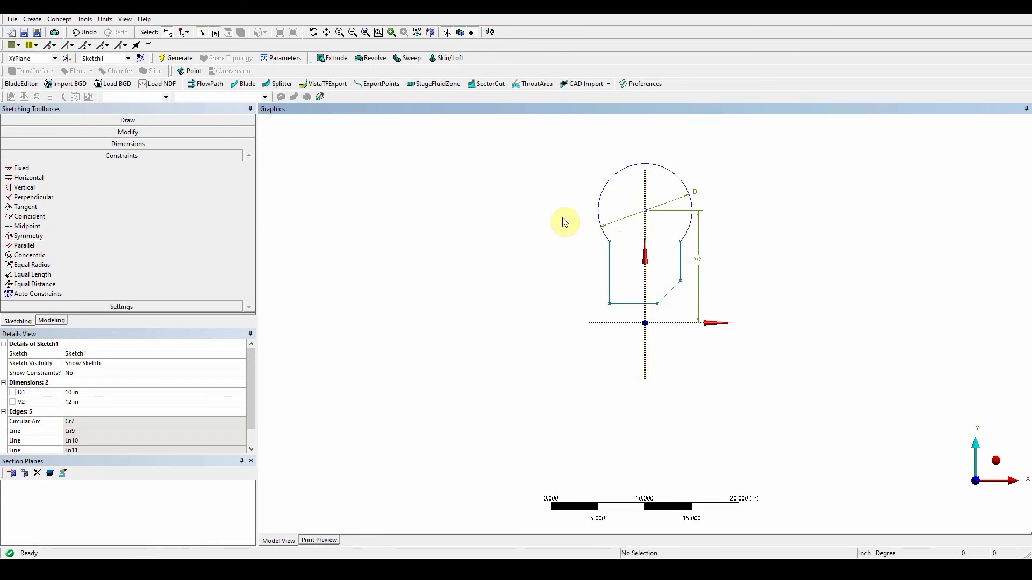
click(914, 345)
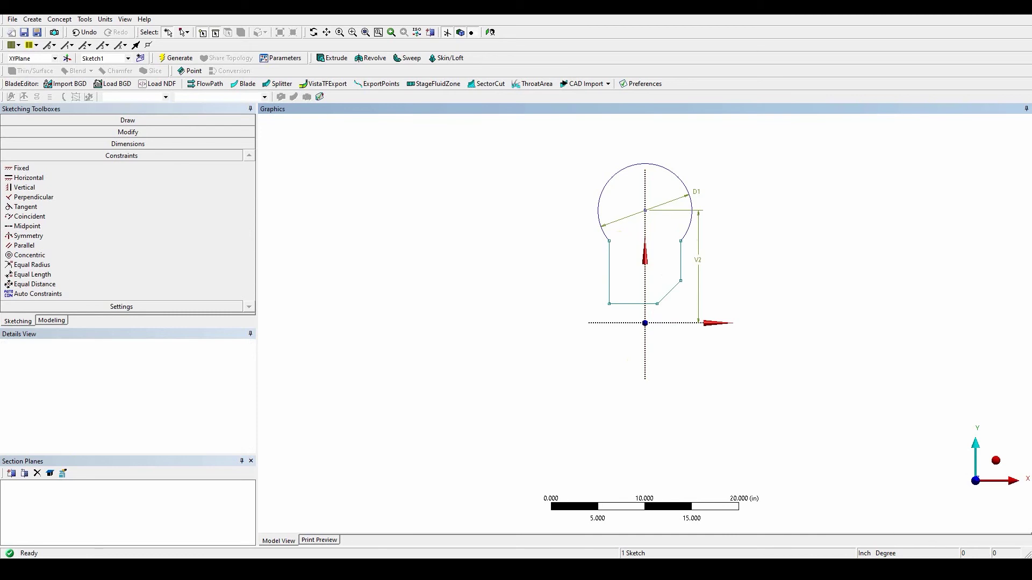
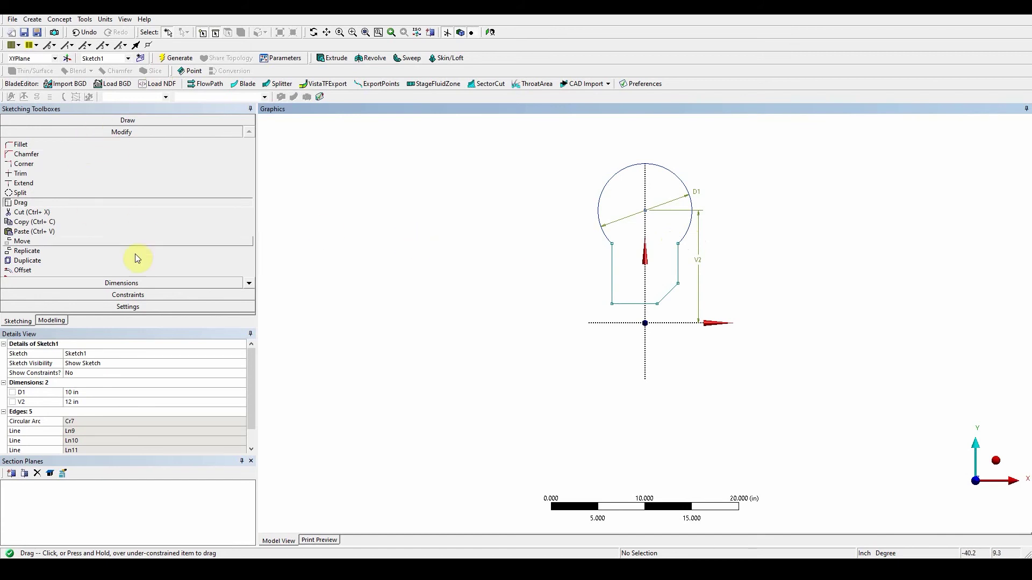
Dimension the left vertical line of the profile and set its length to 6 in.
click(126, 284)
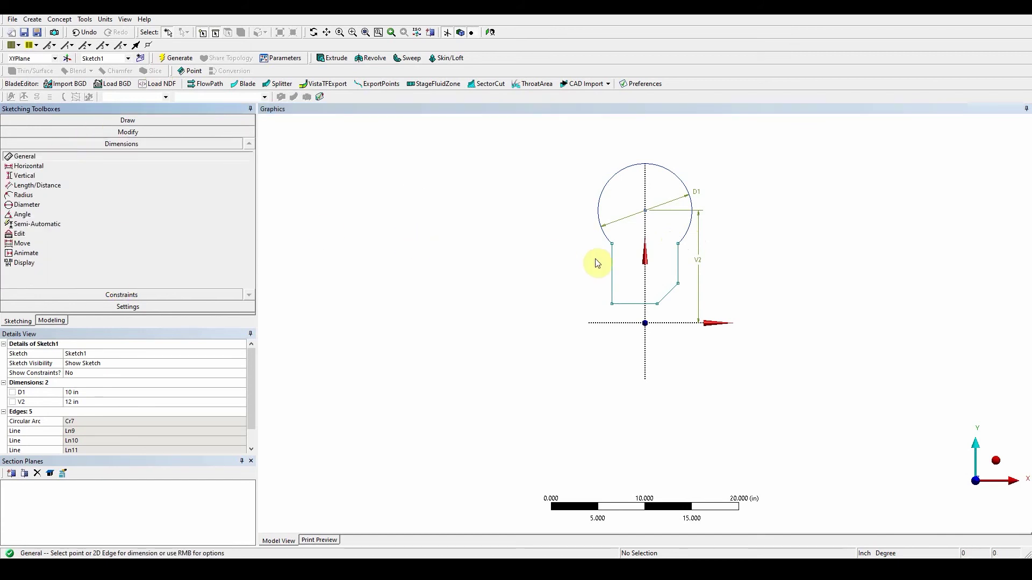
click(612, 269)
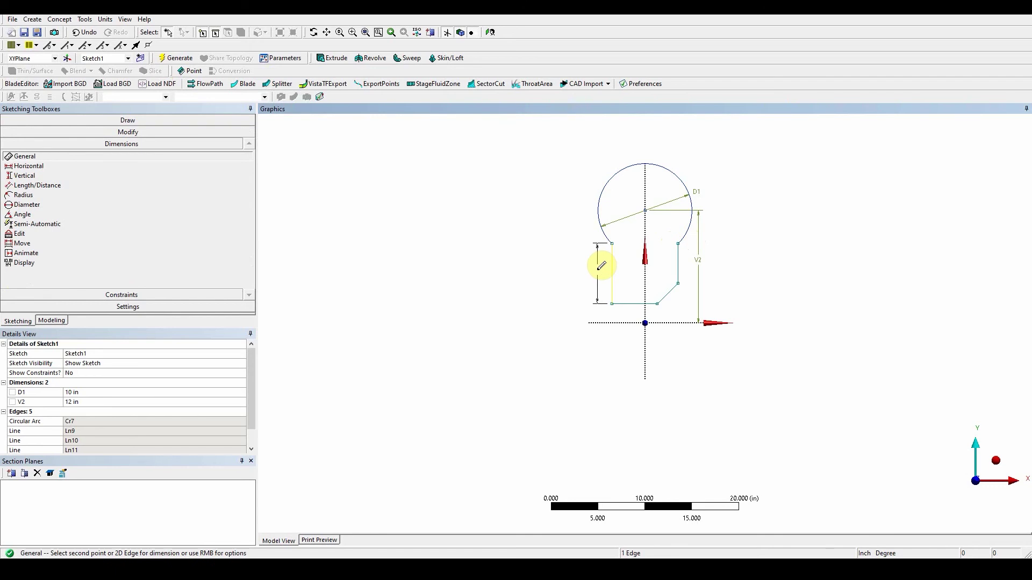
click(601, 266)
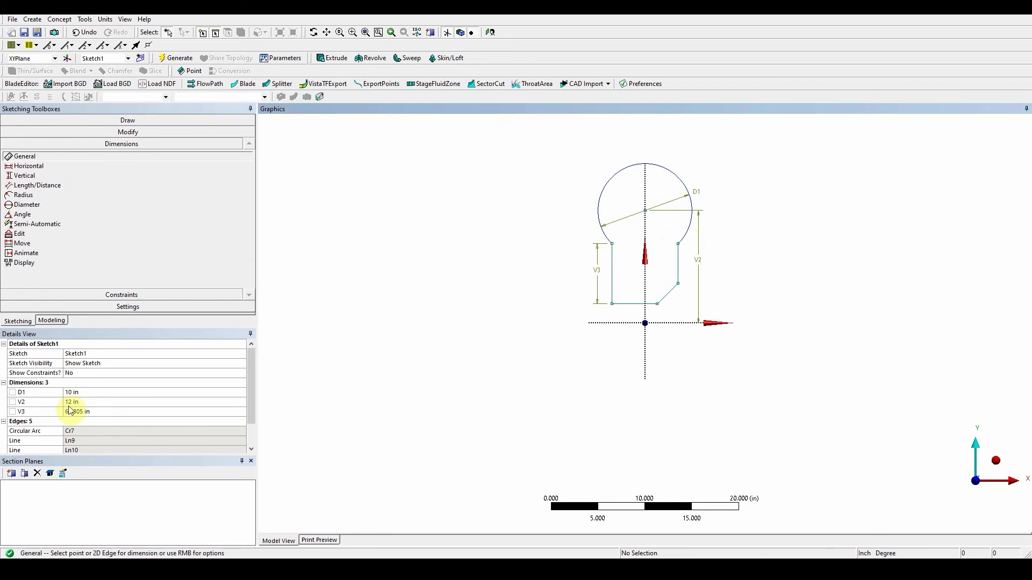
click(87, 412)
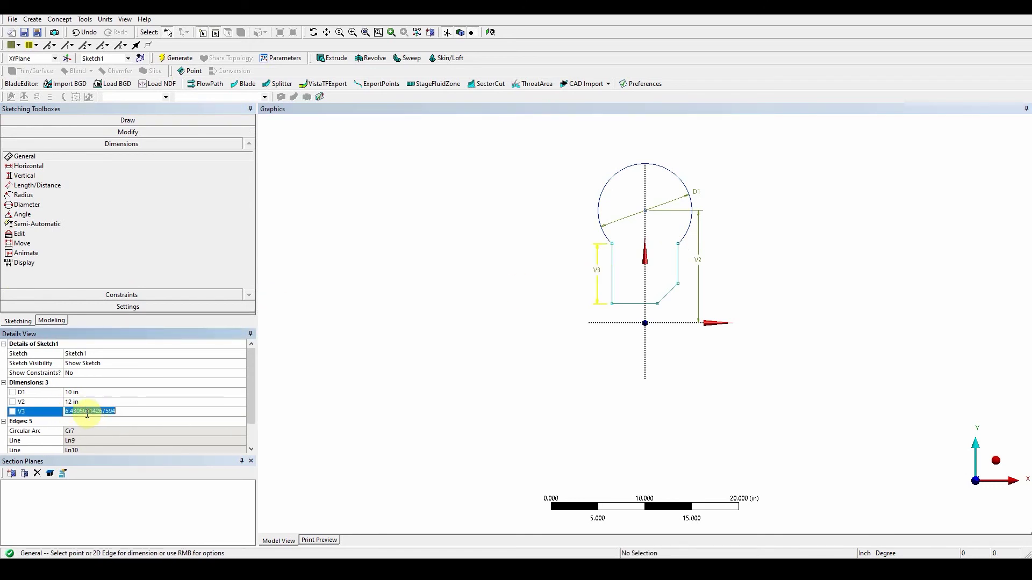
text(6)
key(Return)
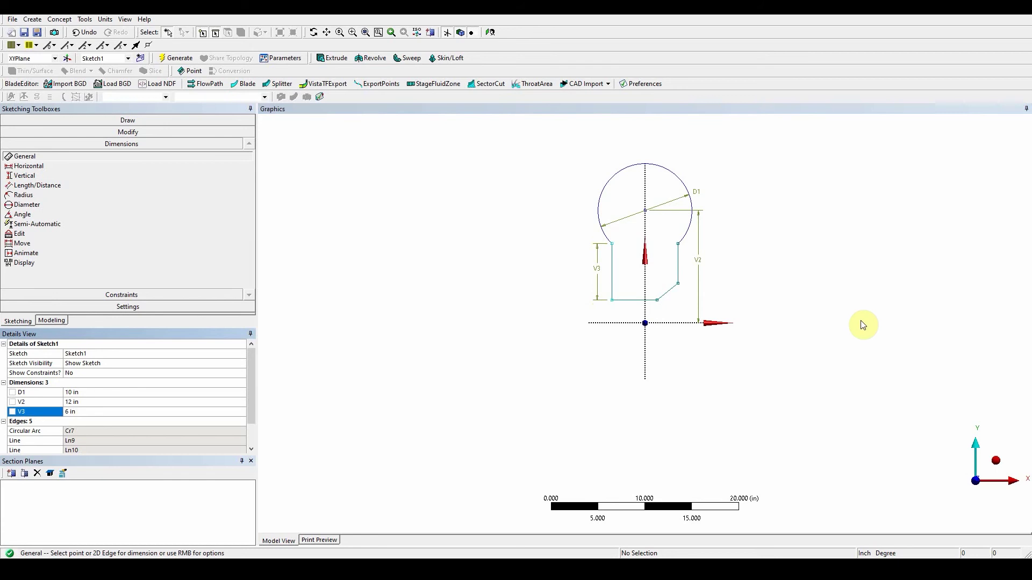
Dimension the bottom horizontal line of the profile and set its length to 5 in.
click(629, 300)
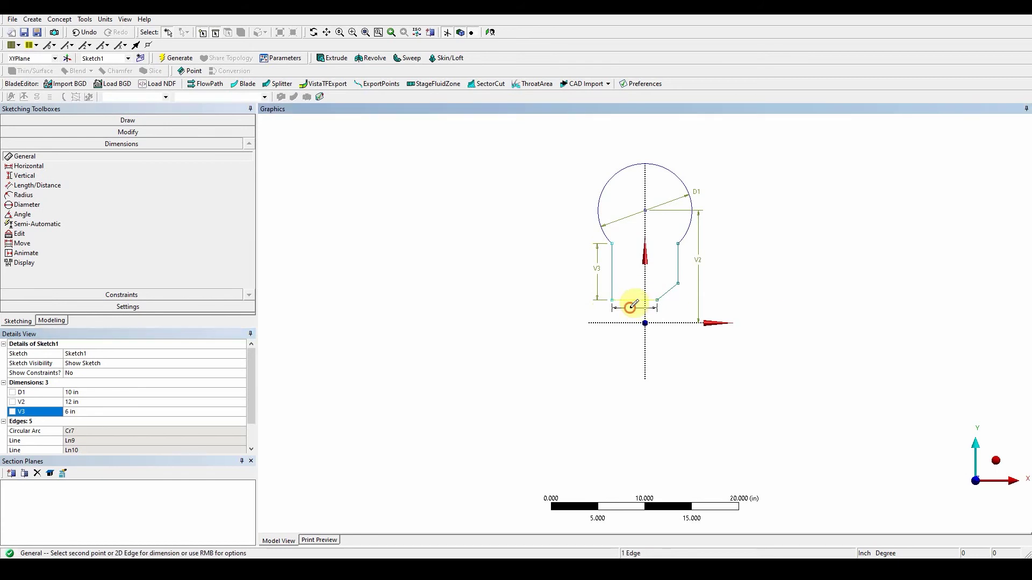
click(632, 307)
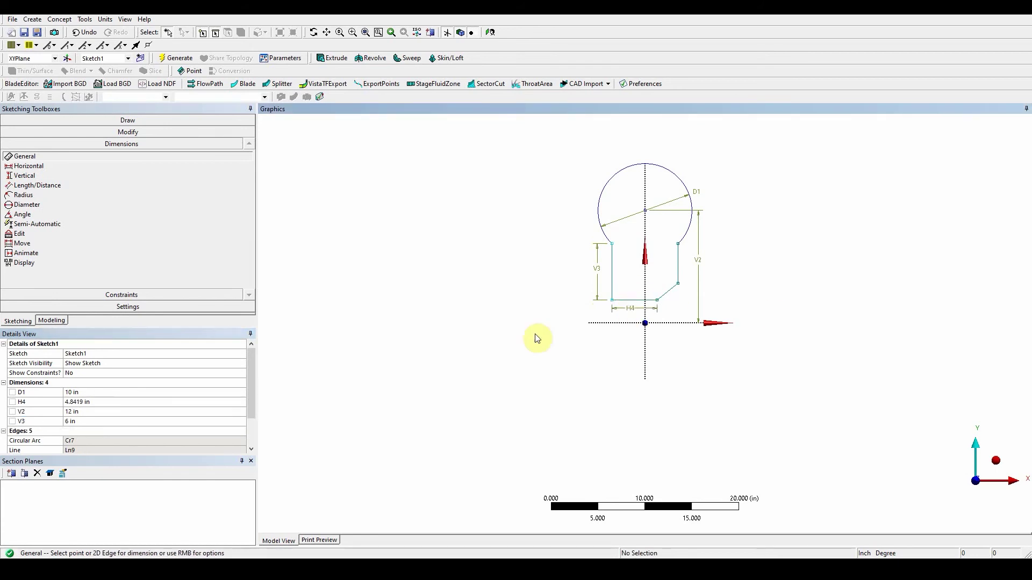
click(81, 403)
text(5)
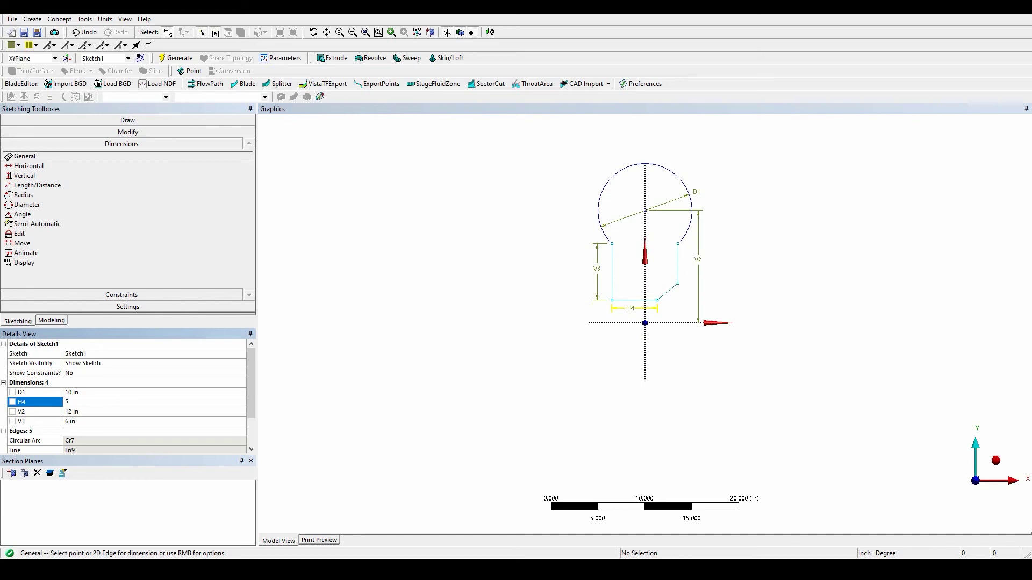
key(Return)
Dimension the distance between the horizontal axis and the profile's bottom line and set it to 3 in.
click(626, 322)
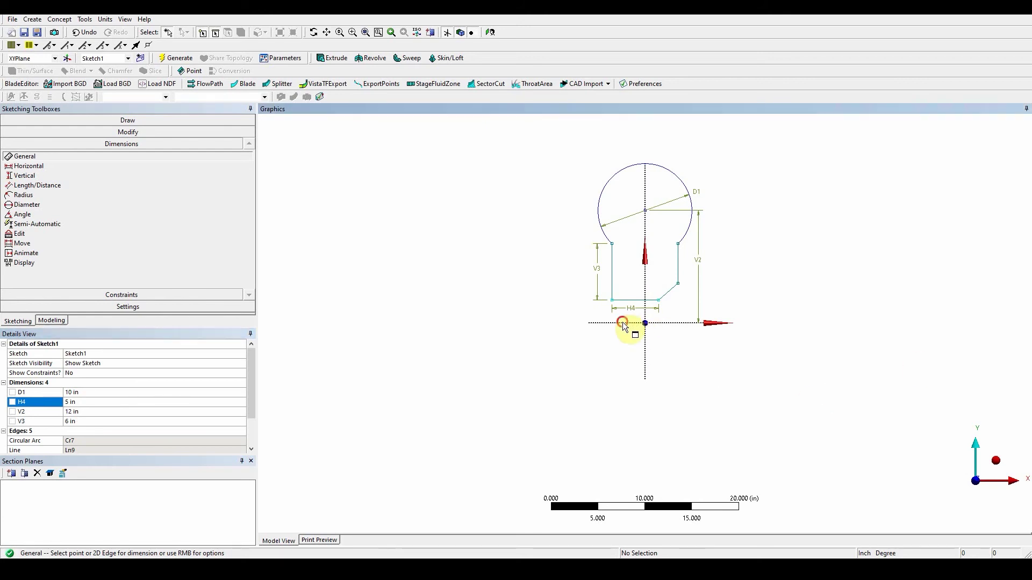
click(623, 300)
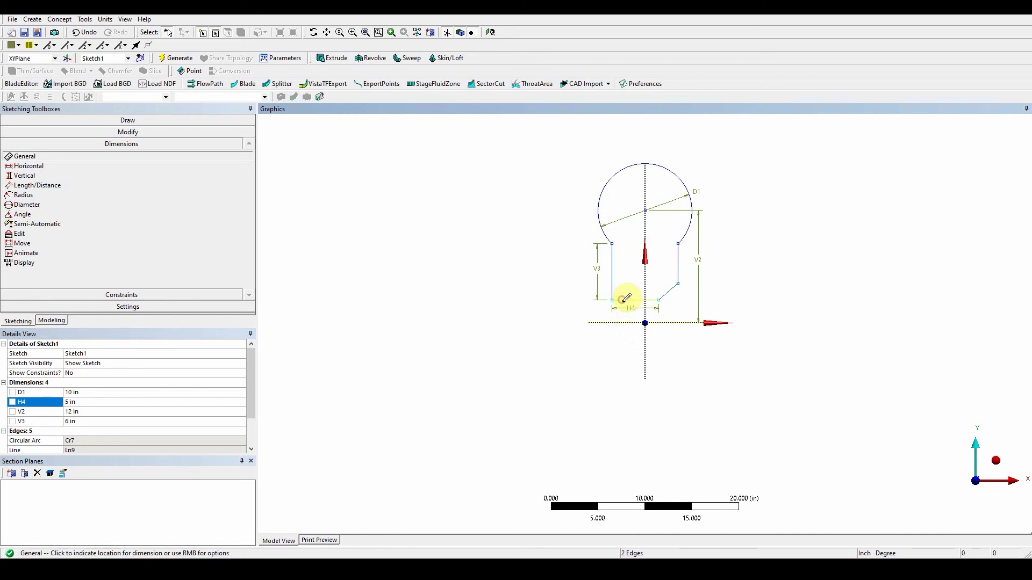
click(597, 304)
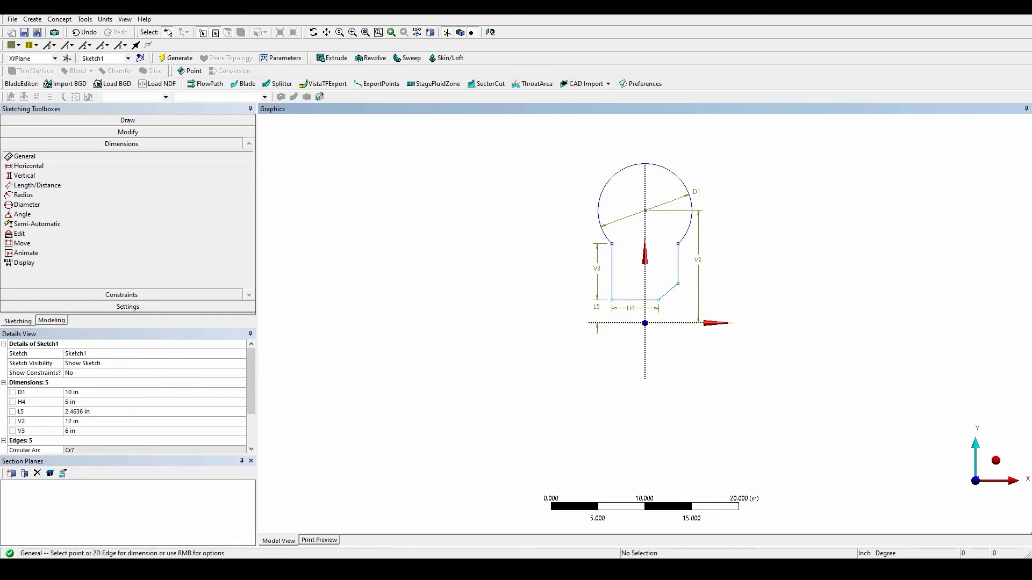
click(115, 411)
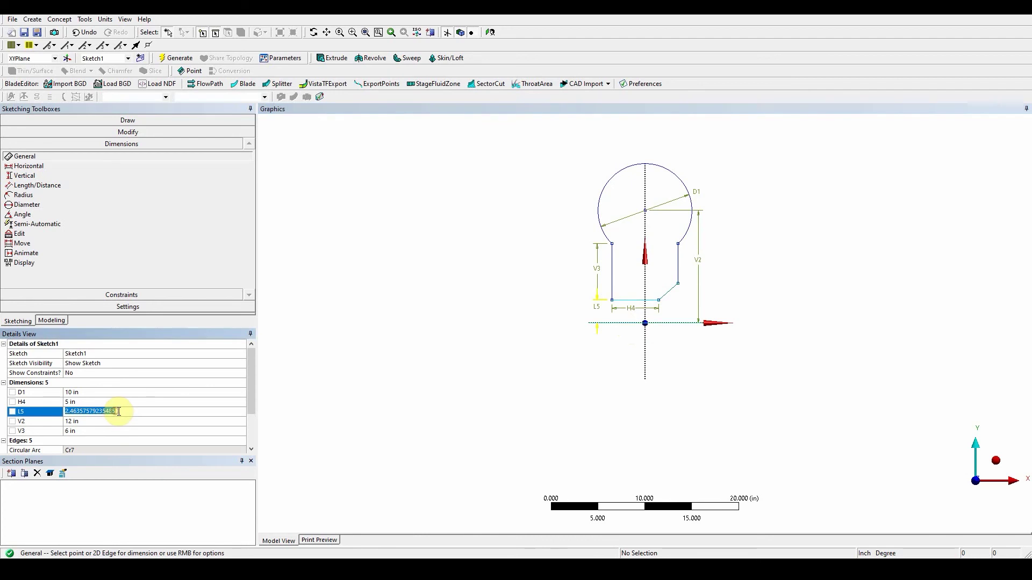
text(3)
key(Return)
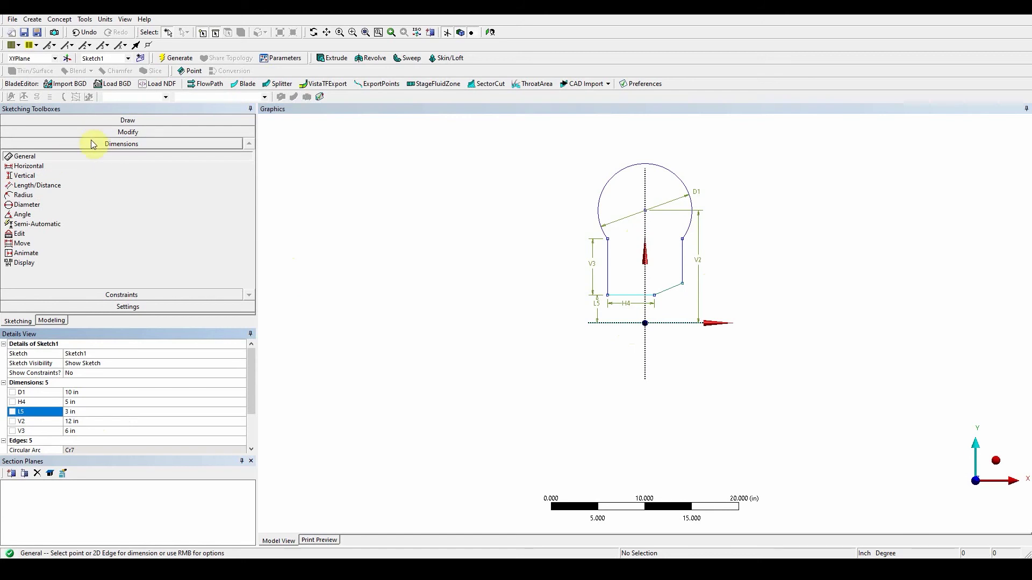
Add an angle dimension for the interior angle between the bottom line and the chamfer line, and set it to 135°.
click(39, 215)
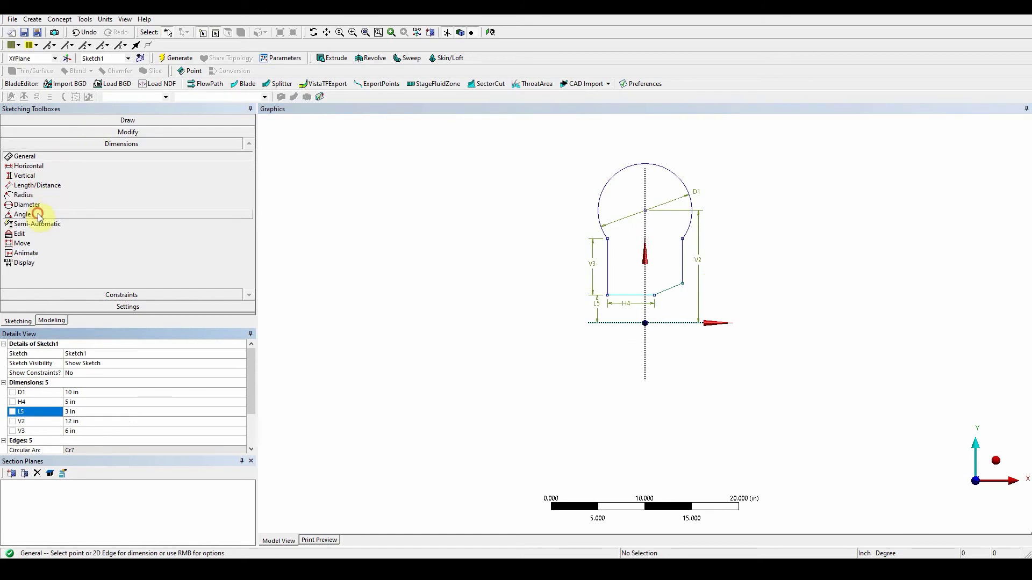
click(632, 294)
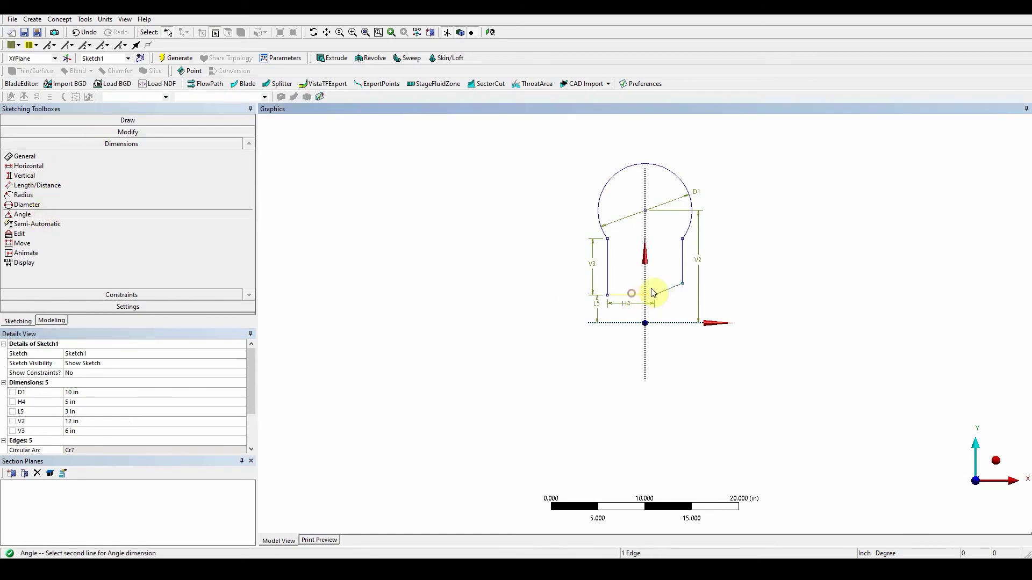
click(667, 290)
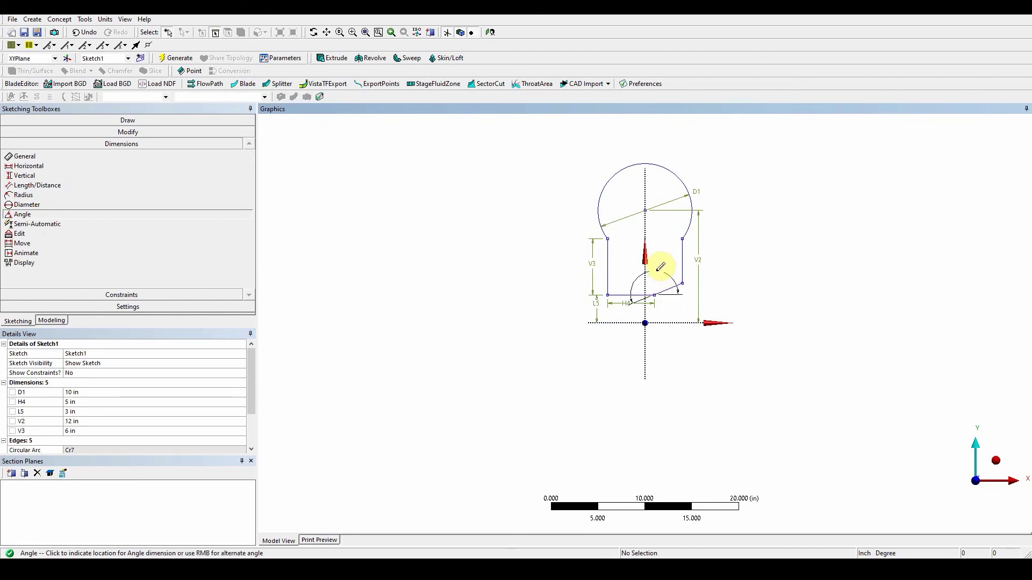
right_click(660, 267)
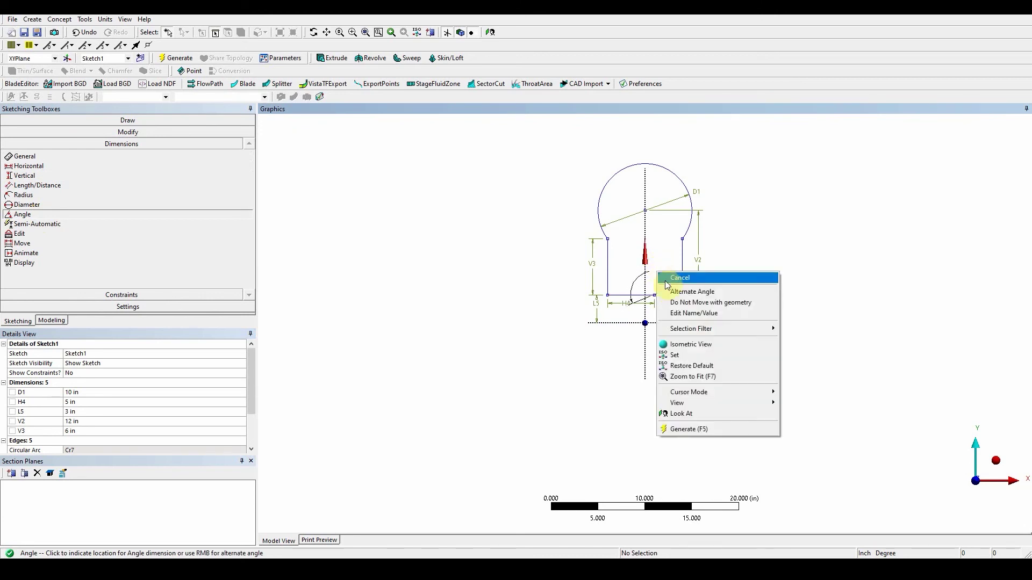
click(677, 290)
right_click(658, 267)
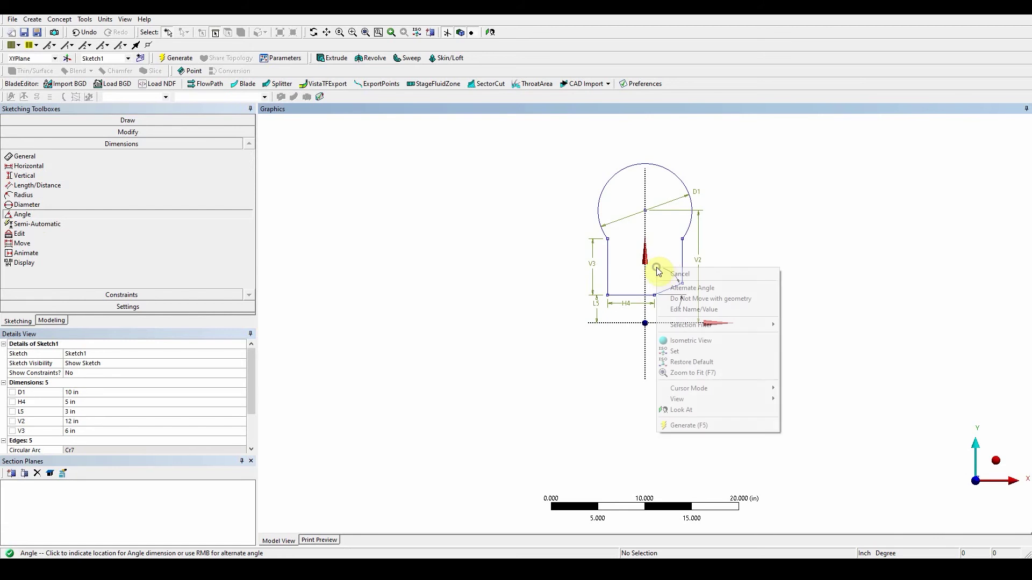
click(673, 287)
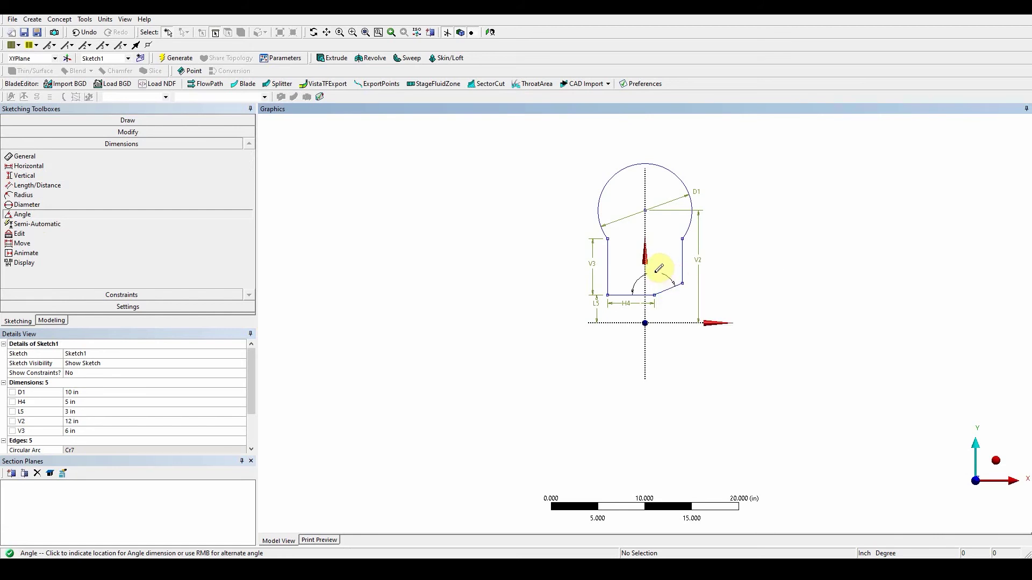
click(657, 270)
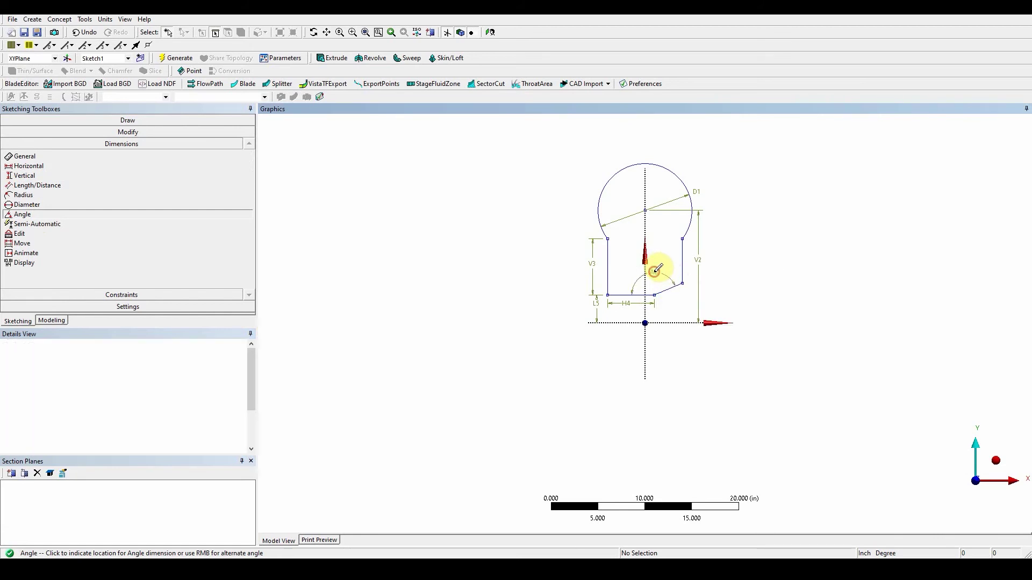
click(99, 392)
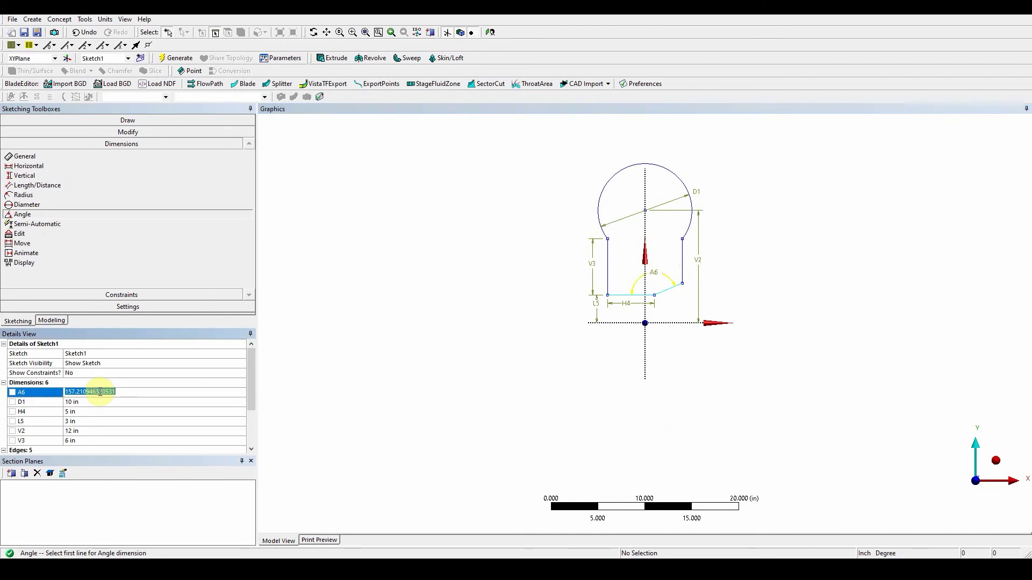
text(135)
key(Return)
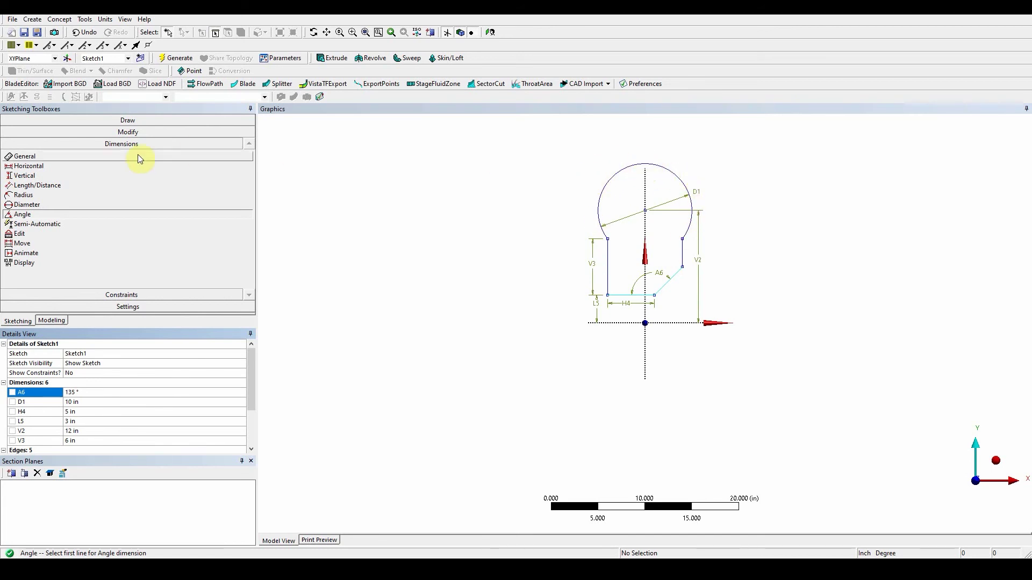
Split the circular arc into 2 equal segments.
click(119, 132)
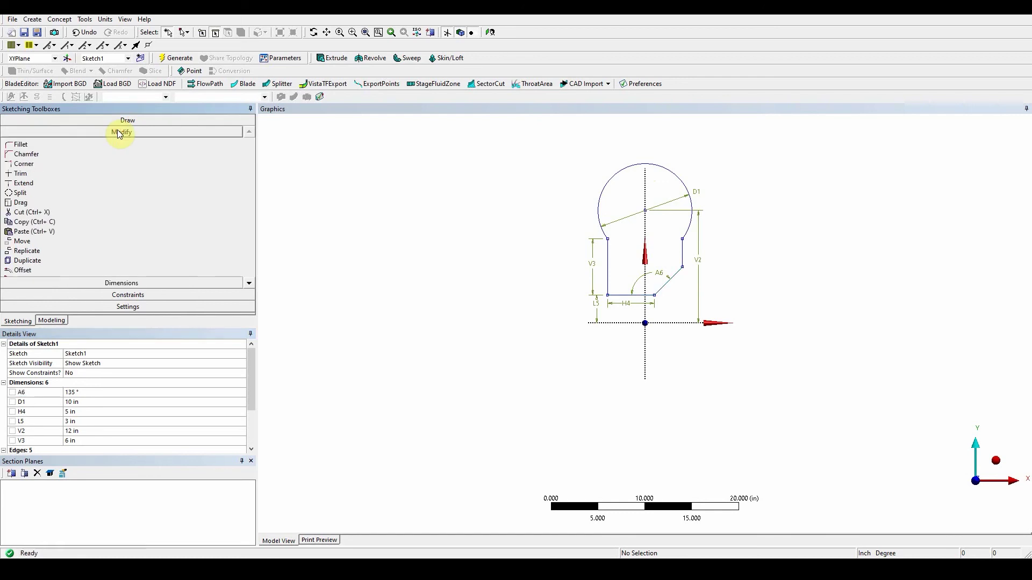
click(76, 195)
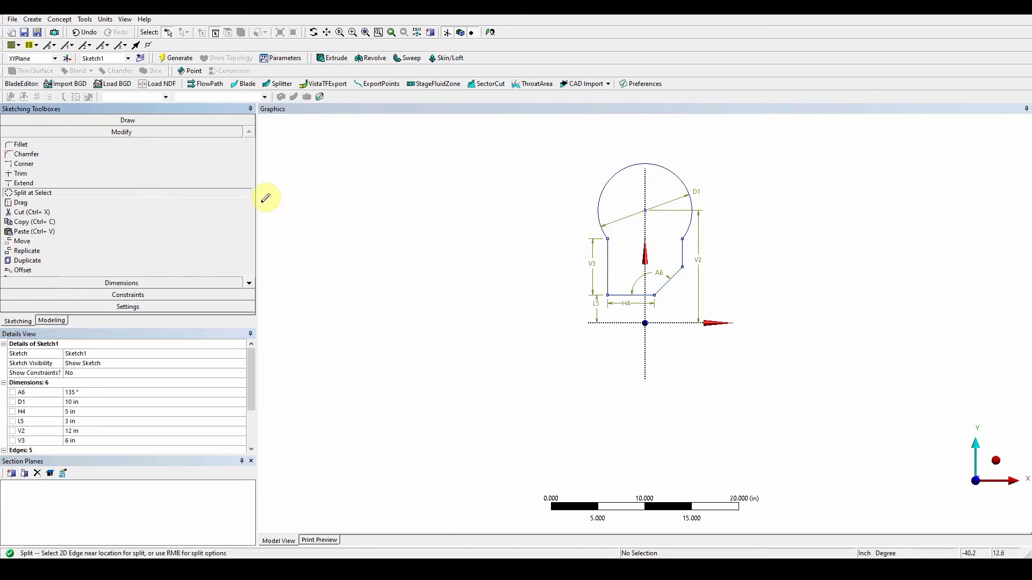
right_click(294, 204)
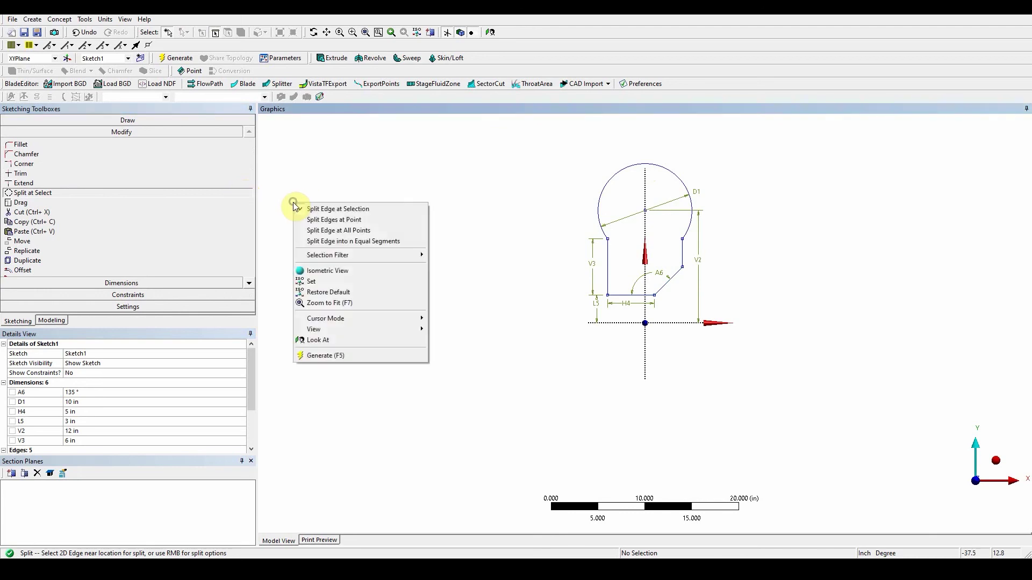
click(320, 240)
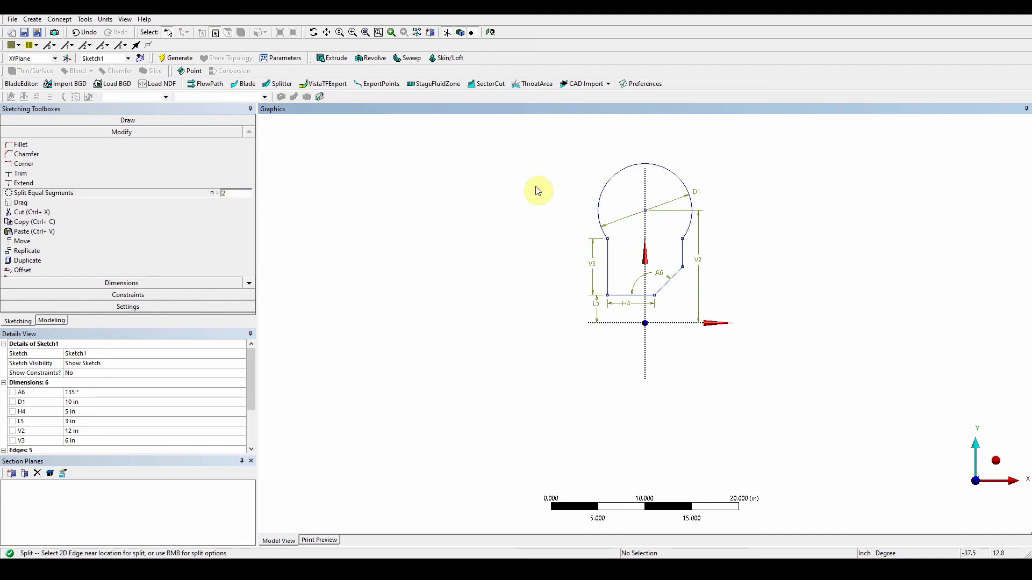
click(620, 172)
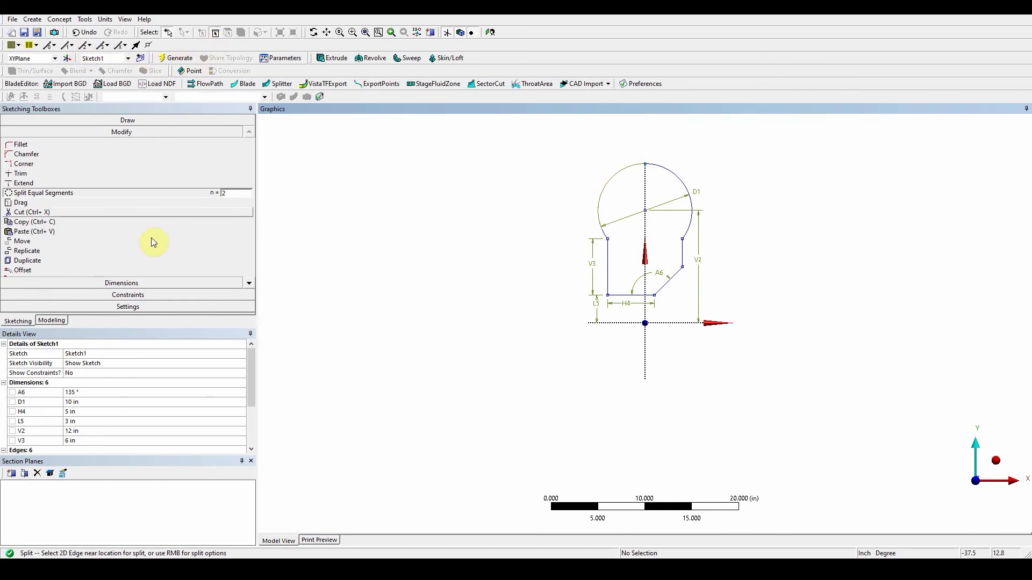
Revolve Sketch1 360° about the horizontal axis of the XY plane as added material and generate the solid body.
click(53, 319)
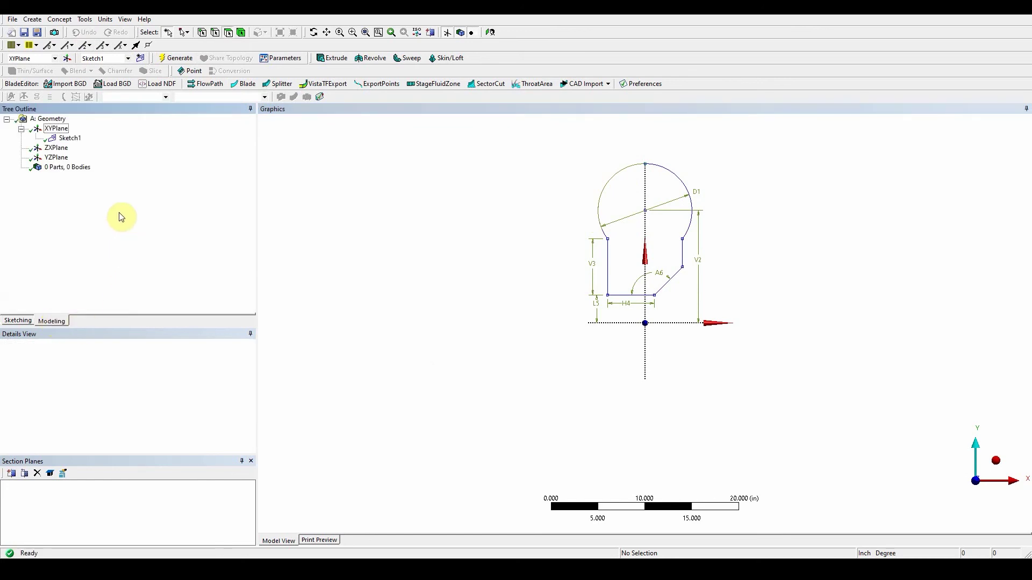
click(70, 138)
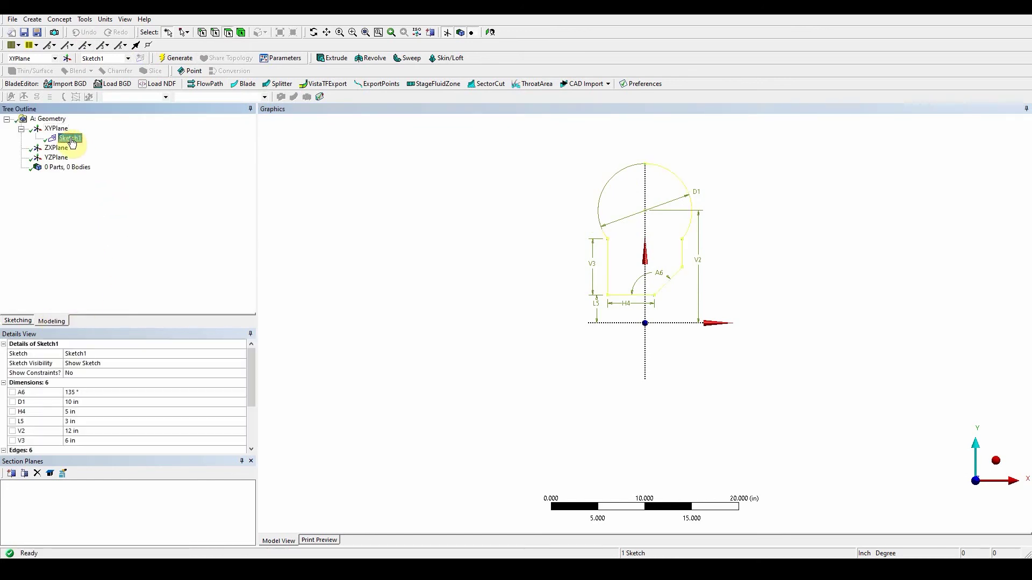
click(374, 58)
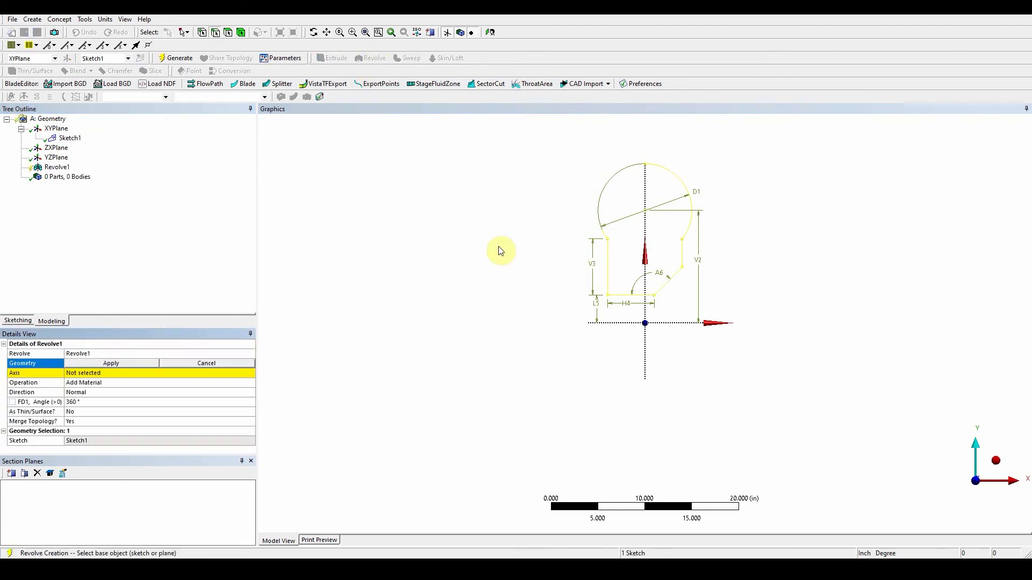
click(107, 364)
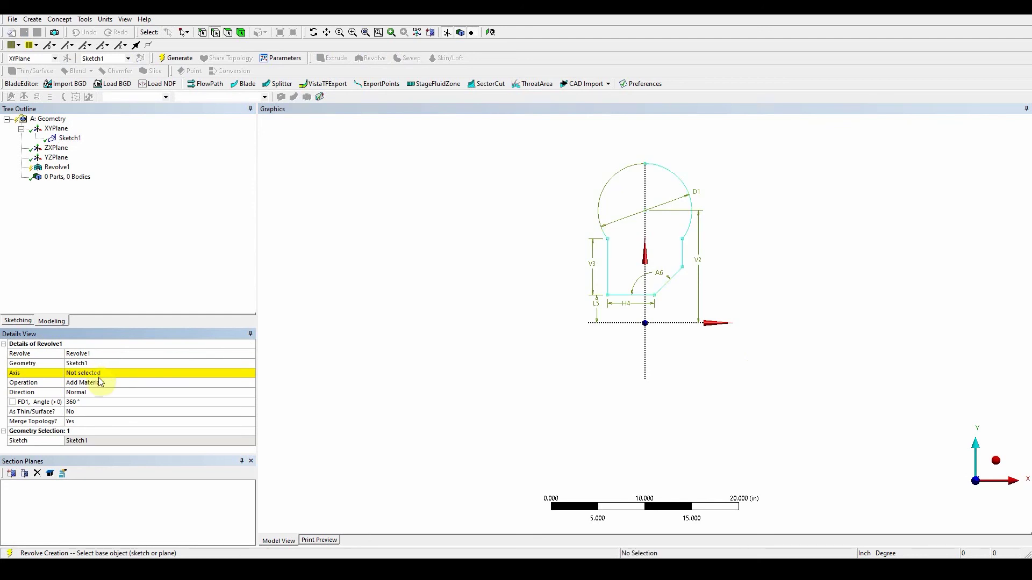
click(98, 372)
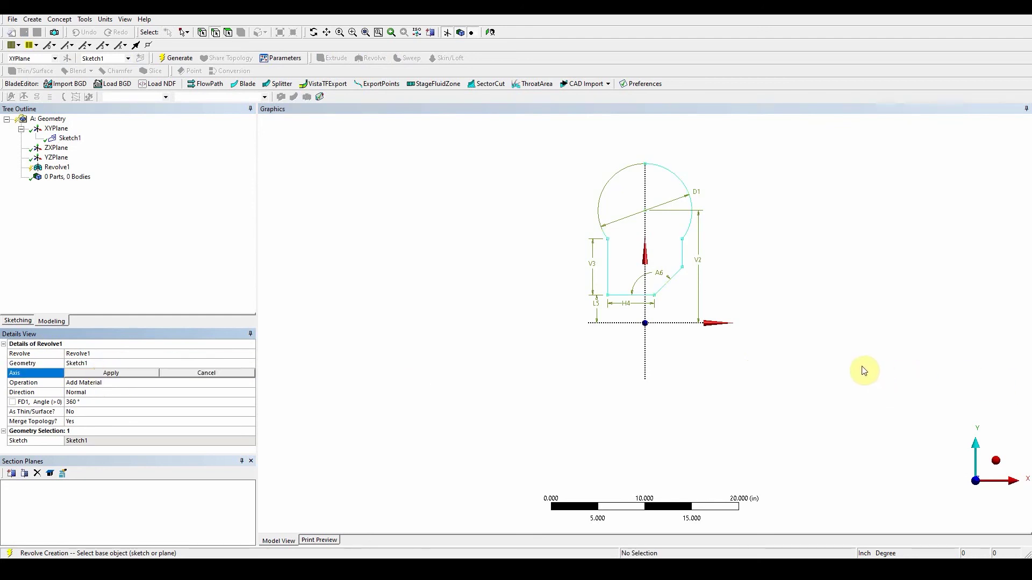
mouse_move(863, 370)
middle_down()
mouse_move(824, 385)
mouse_move(613, 352)
mouse_move(640, 338)
middle_up()
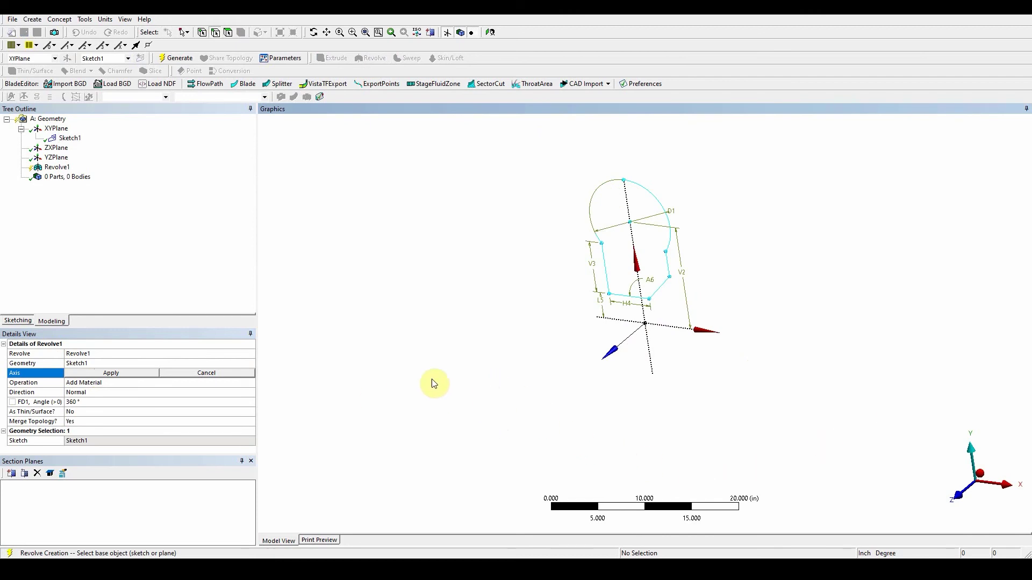
click(612, 321)
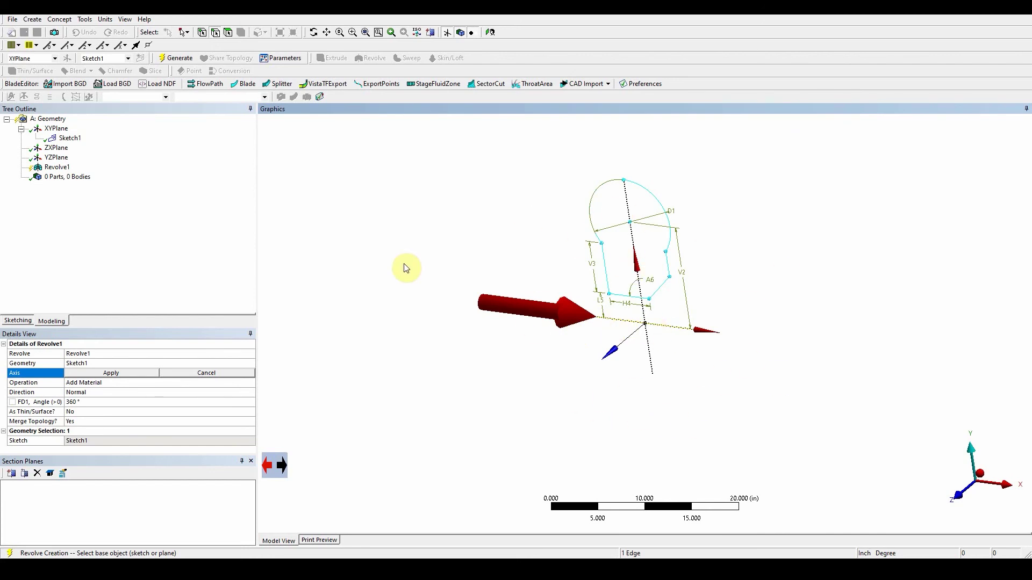
click(101, 373)
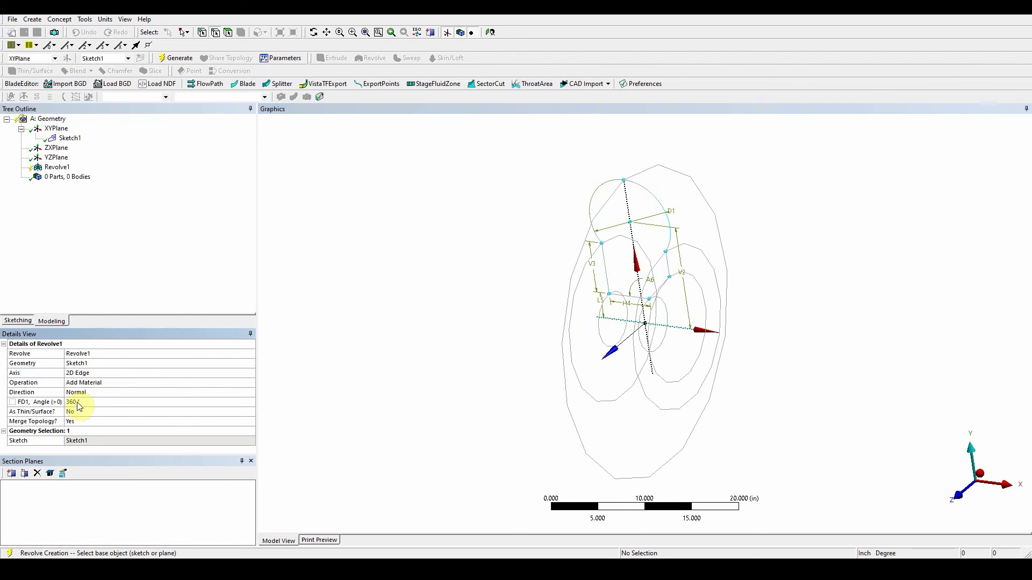
click(171, 58)
mouse_move(494, 356)
middle_down()
mouse_move(643, 330)
mouse_move(760, 338)
mouse_move(706, 347)
mouse_move(424, 332)
mouse_move(401, 341)
mouse_move(491, 348)
middle_up()
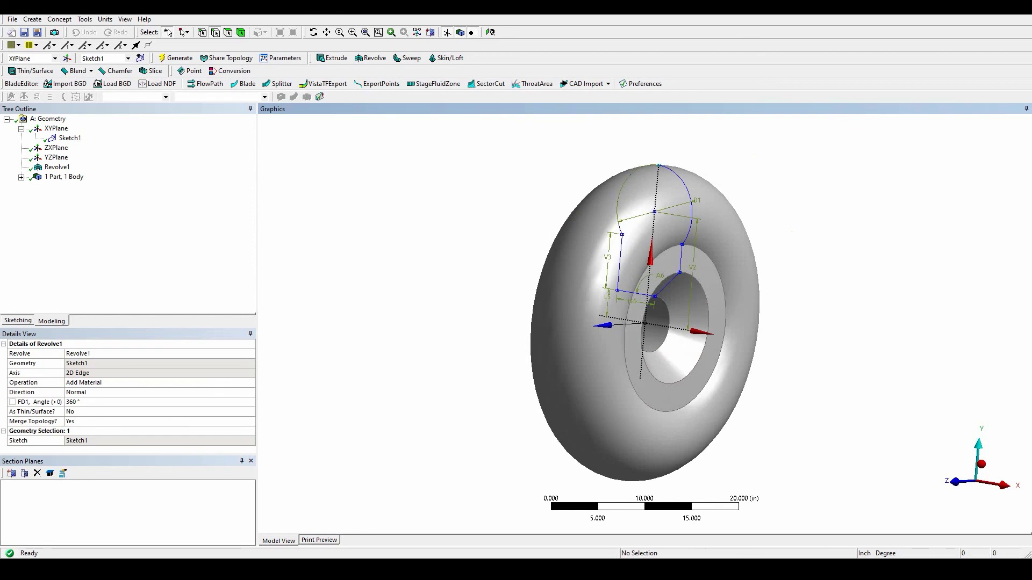
Orient the view to face the YZ plane and create a new sketch on it.
click(58, 159)
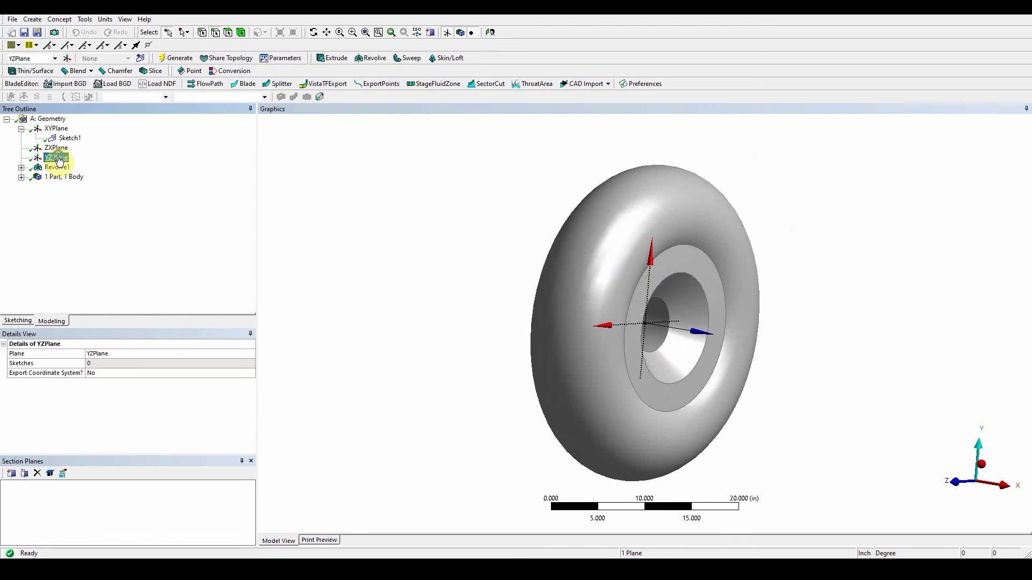
right_click(59, 161)
click(78, 164)
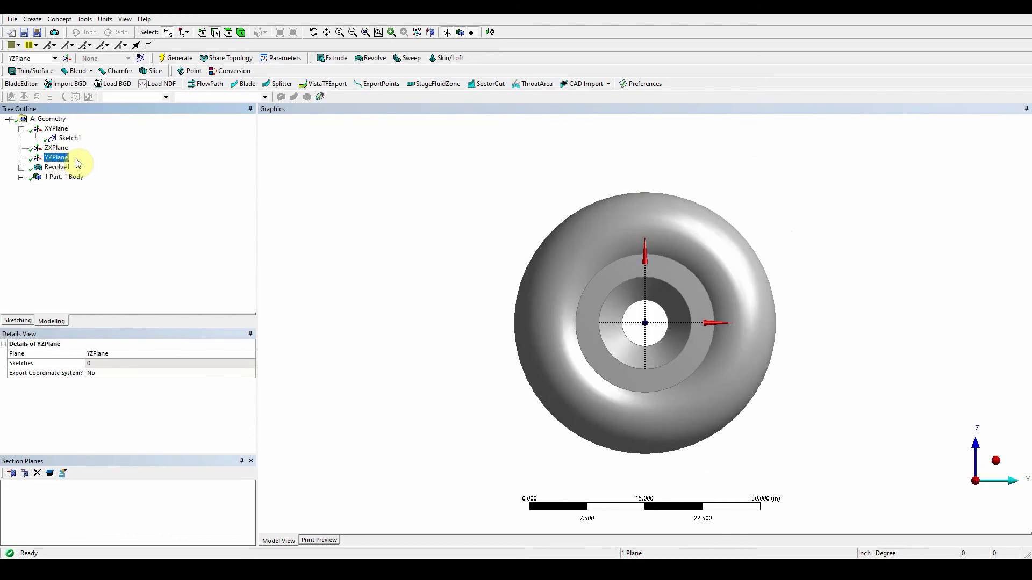
click(141, 58)
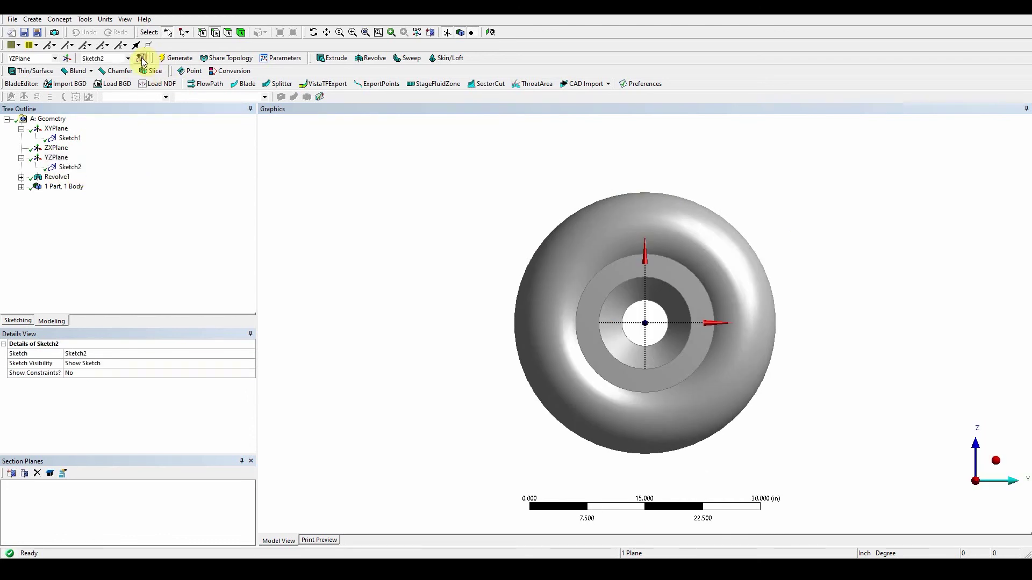
Sketch a circle about 4.45 in in diameter centred on the origin, inside the revolved body's central hole.
click(19, 321)
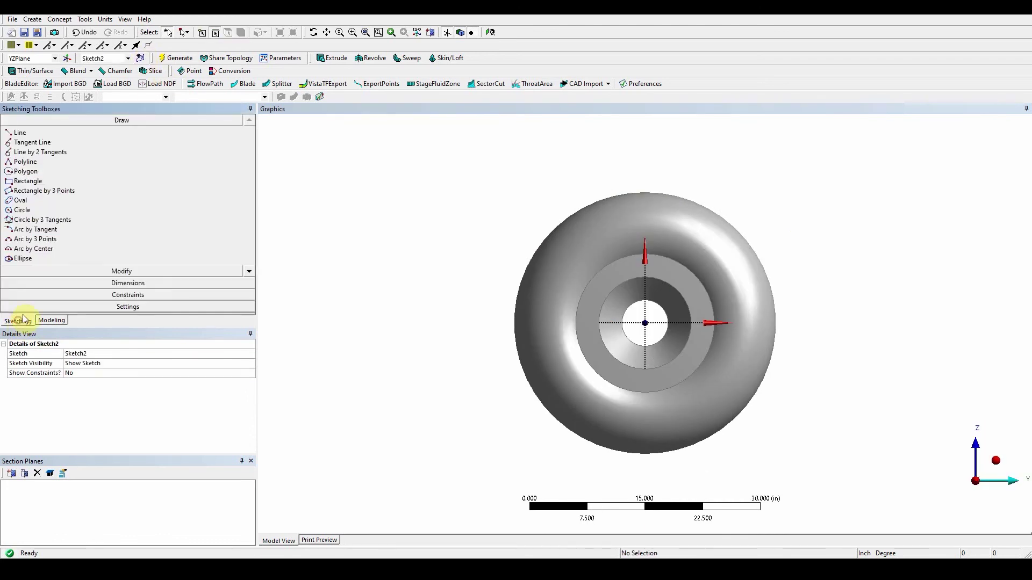
click(31, 210)
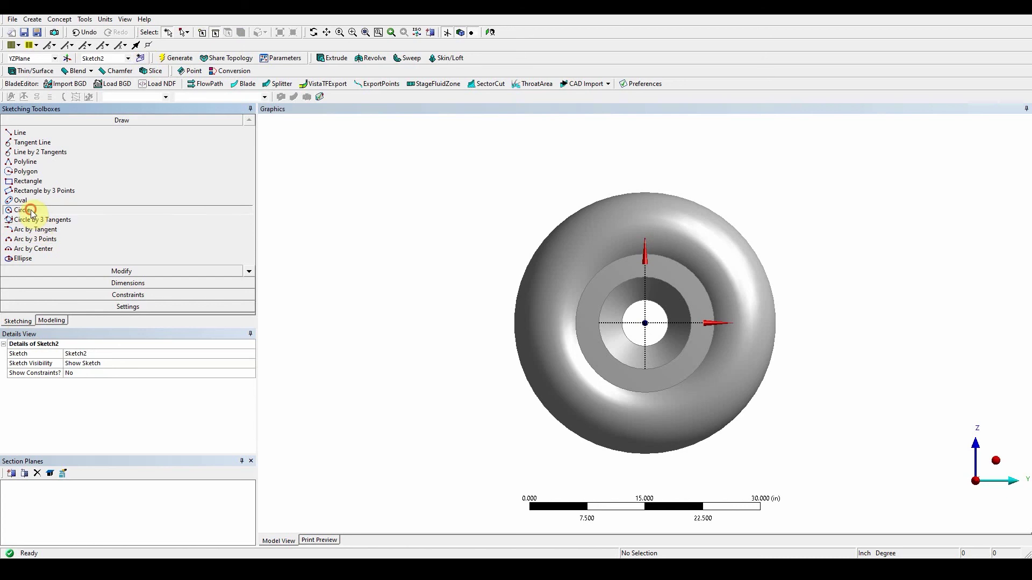
click(646, 322)
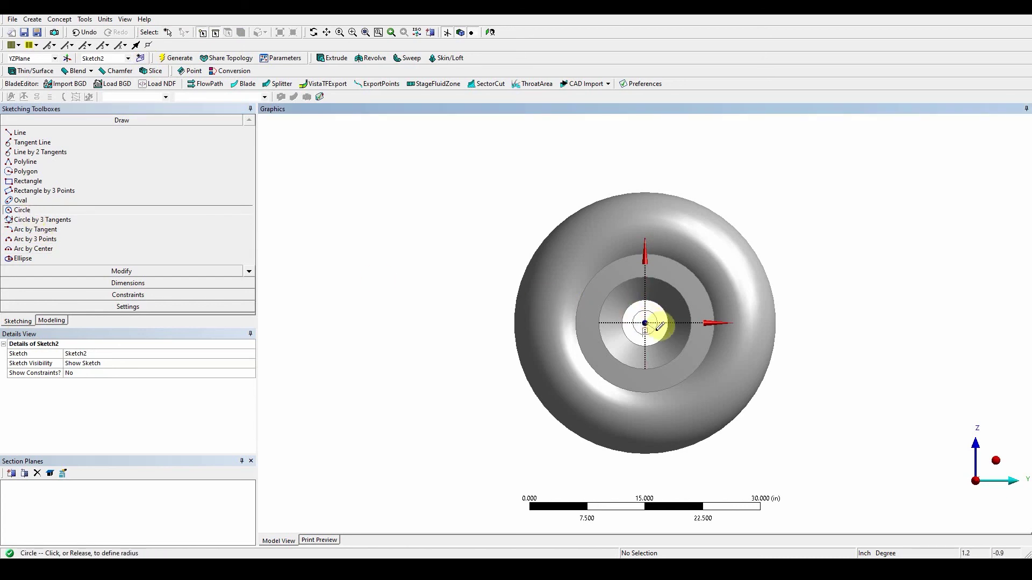
click(660, 330)
Dimension the circle's diameter and set it to 5 in.
click(128, 283)
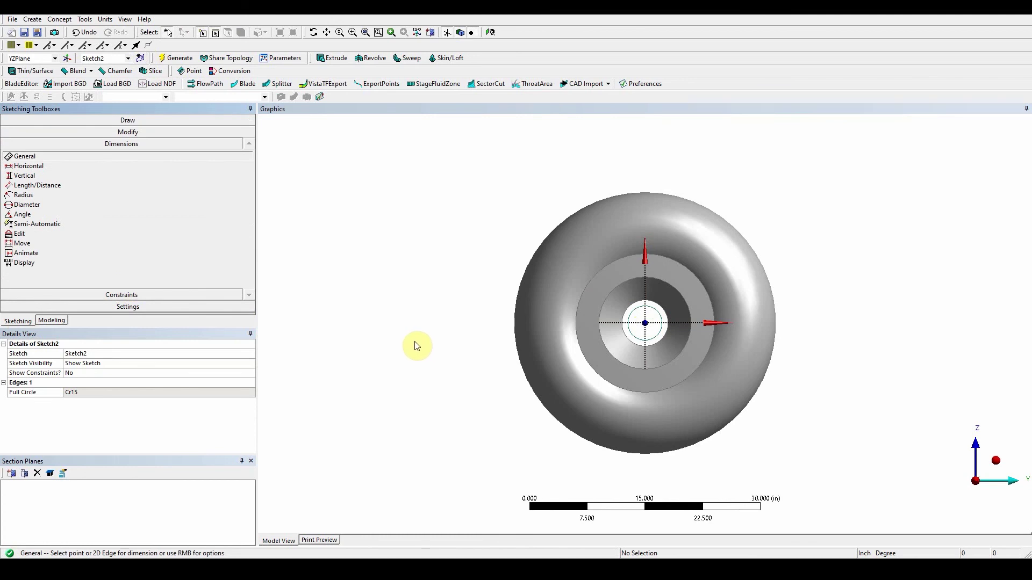
click(653, 340)
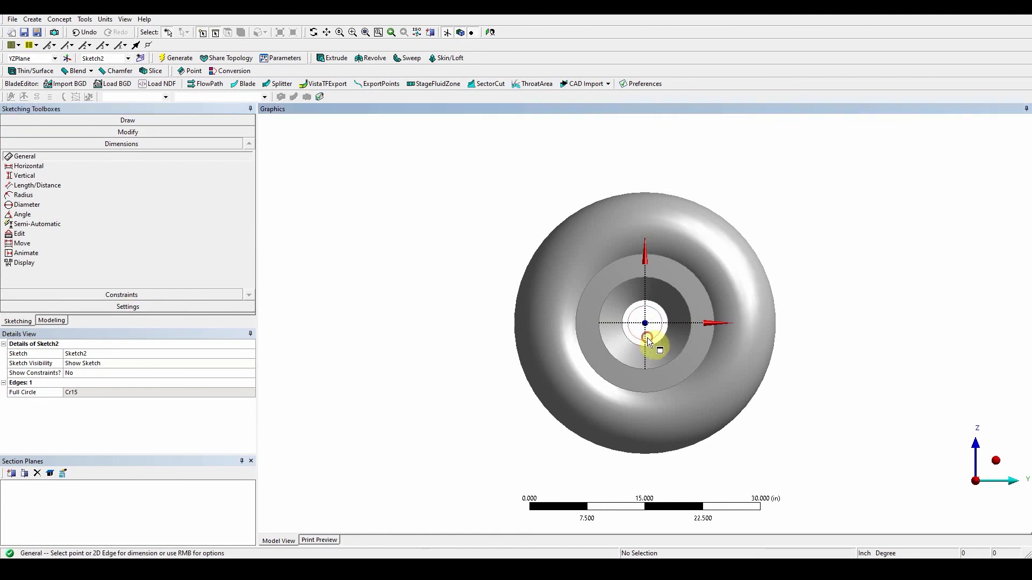
click(654, 345)
click(85, 392)
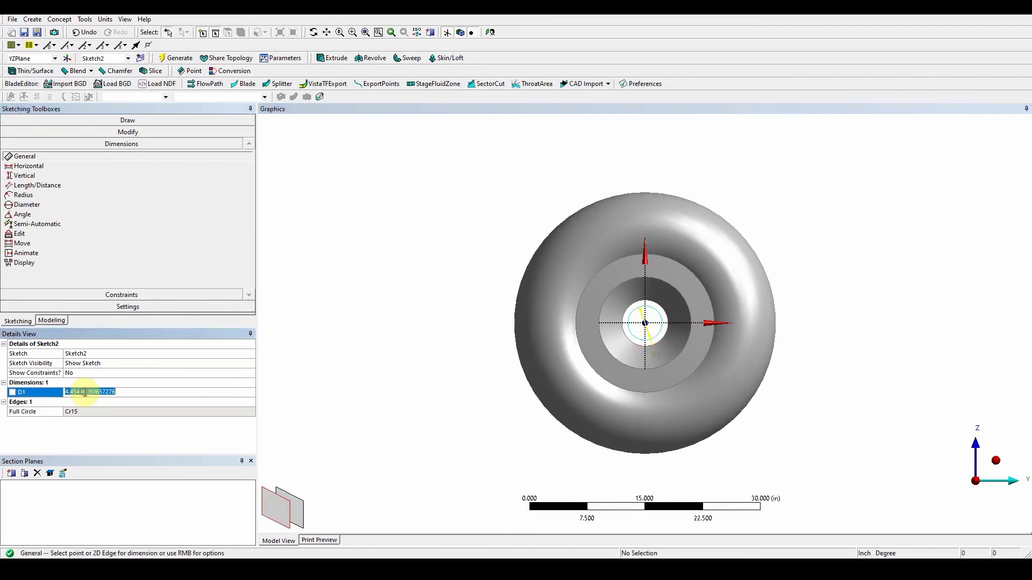
text(5)
key(Return)
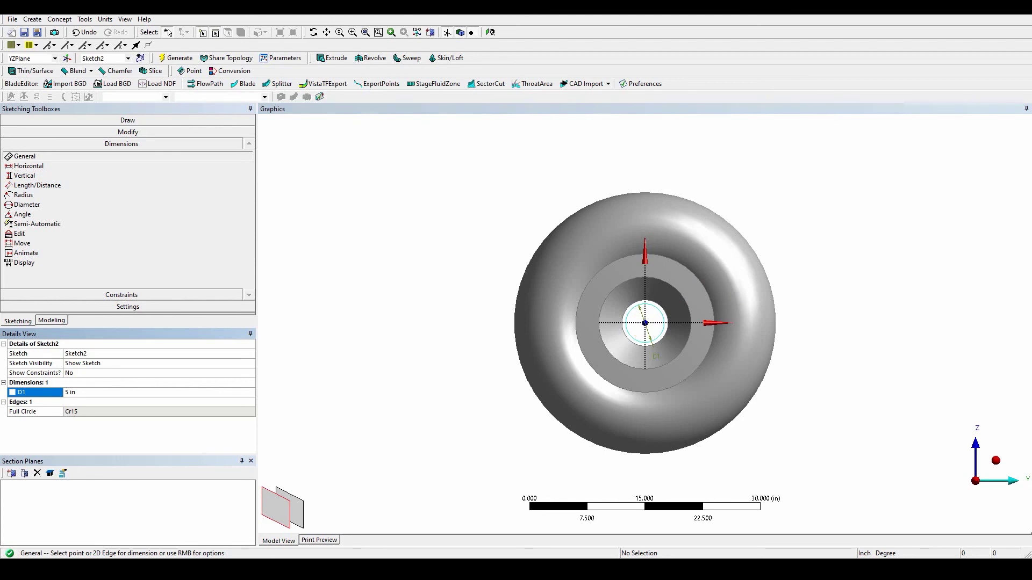
Create a new sketch on the XY plane, viewed face-on, and bring up the sketch modification tools including Offset.
click(52, 320)
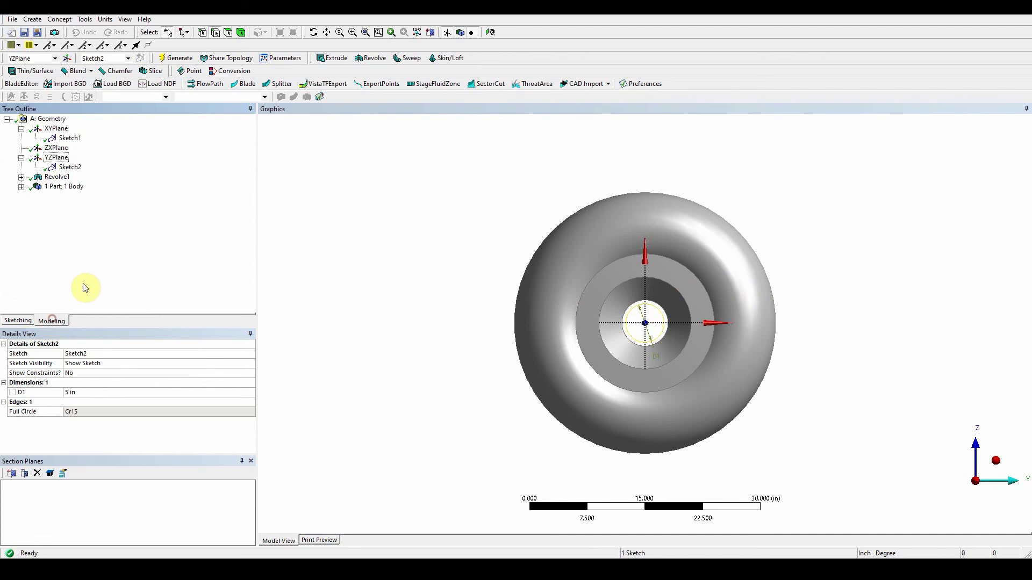
click(56, 130)
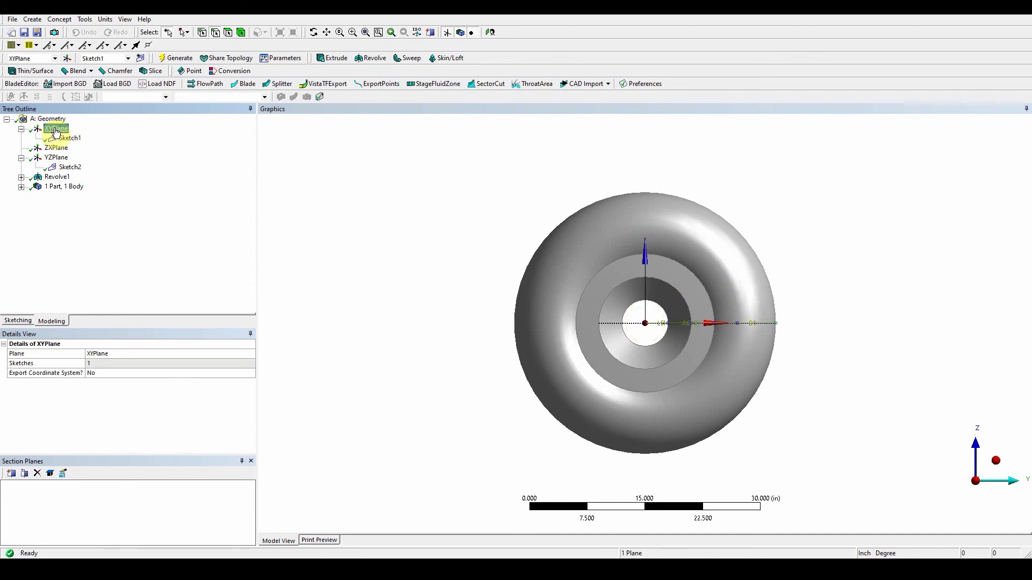
right_click(56, 131)
click(81, 139)
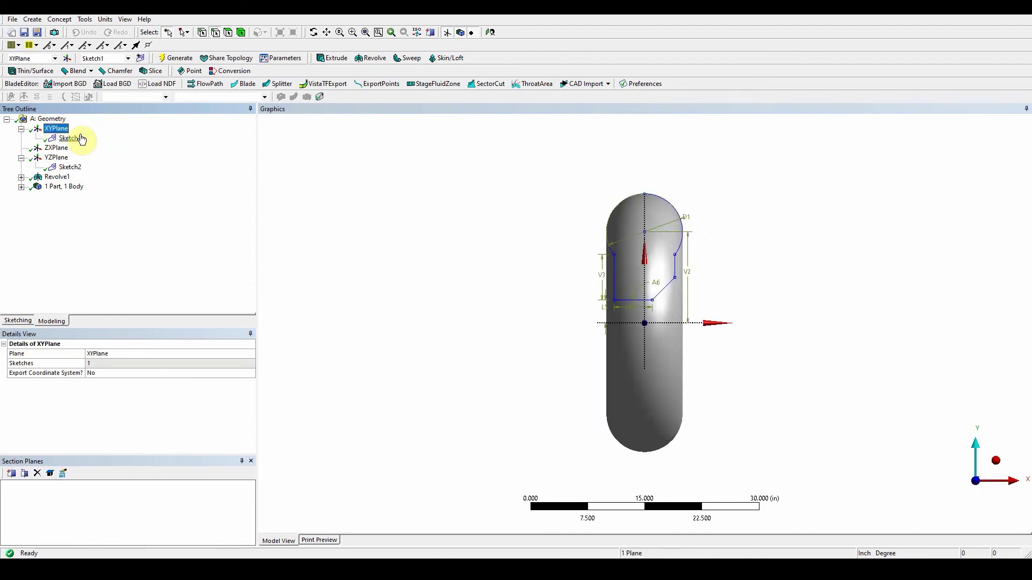
click(140, 57)
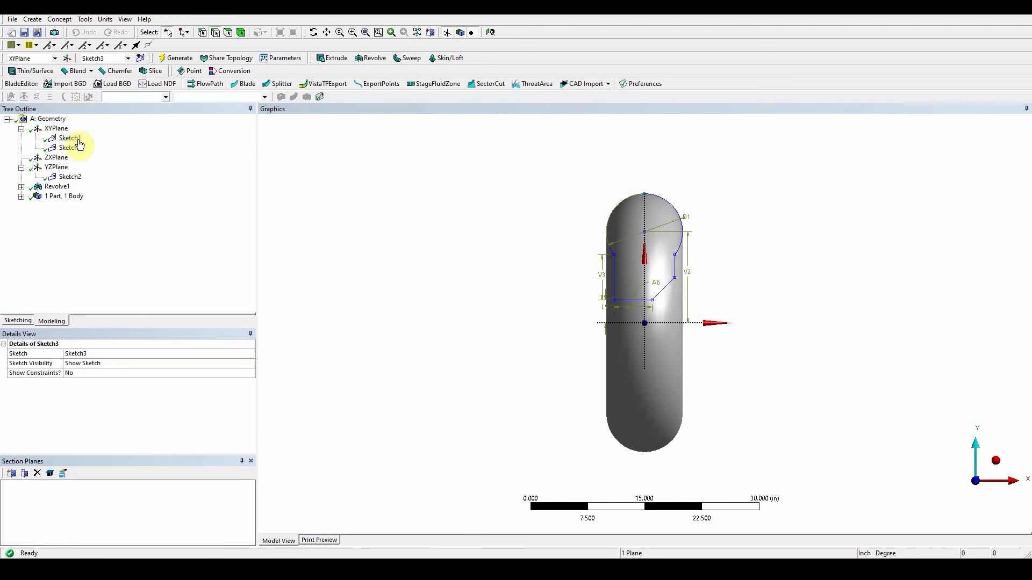
click(16, 321)
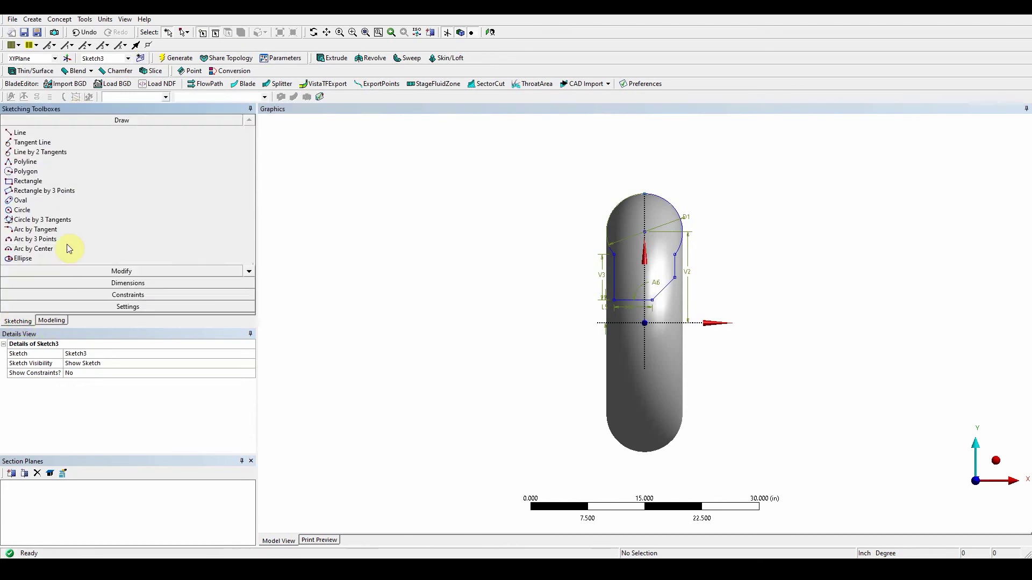
click(122, 271)
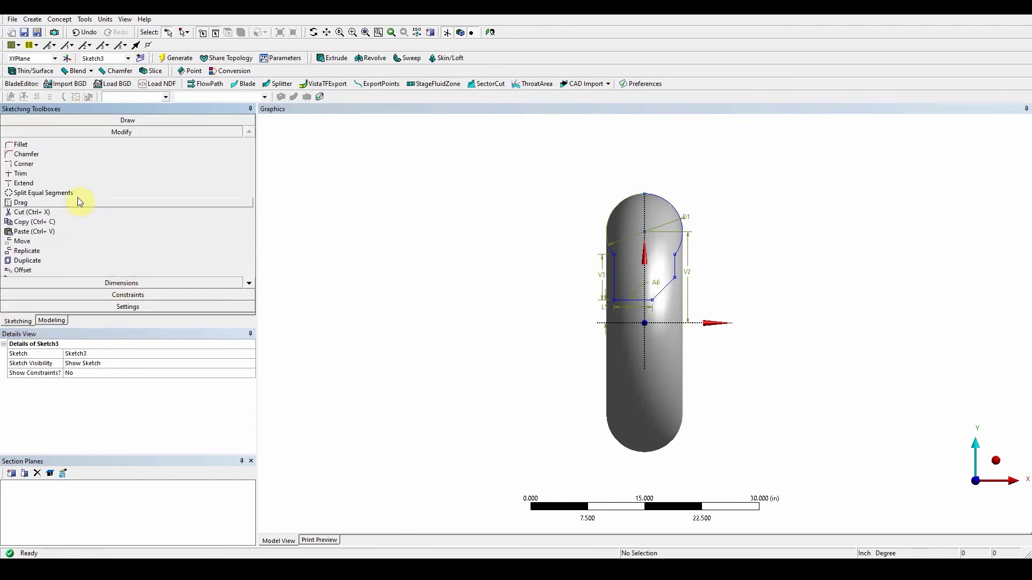
click(248, 283)
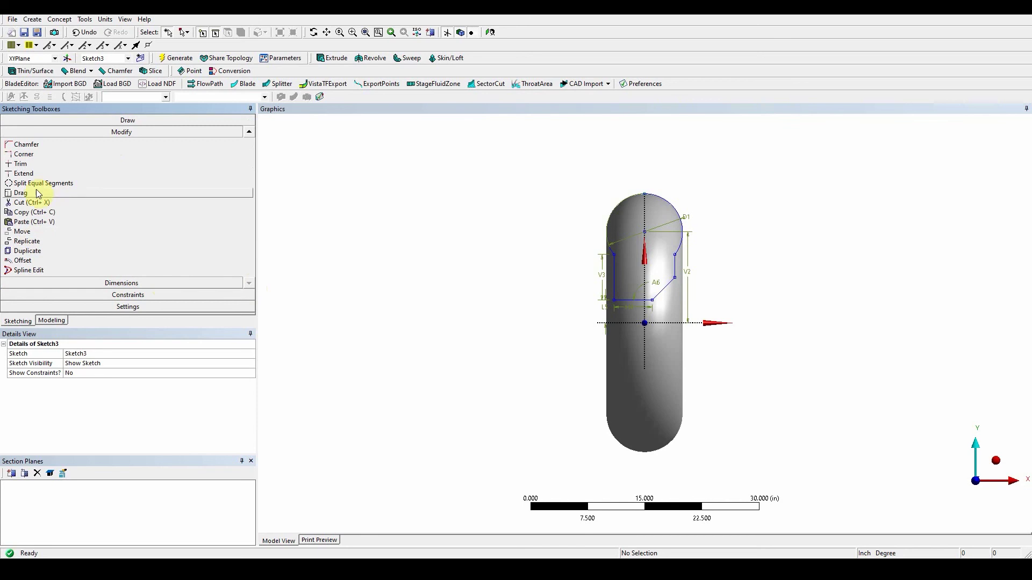
click(35, 260)
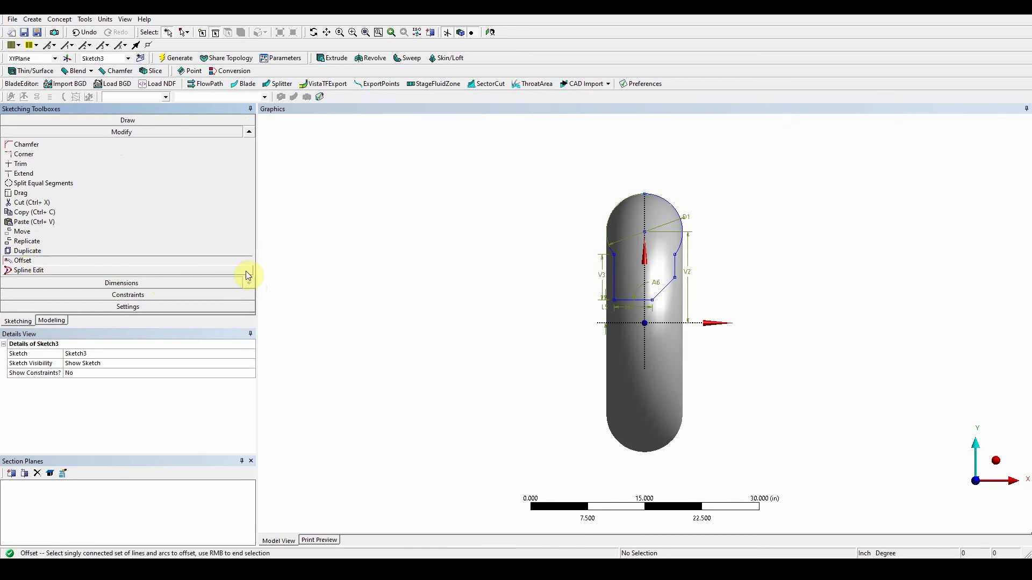
click(622, 201)
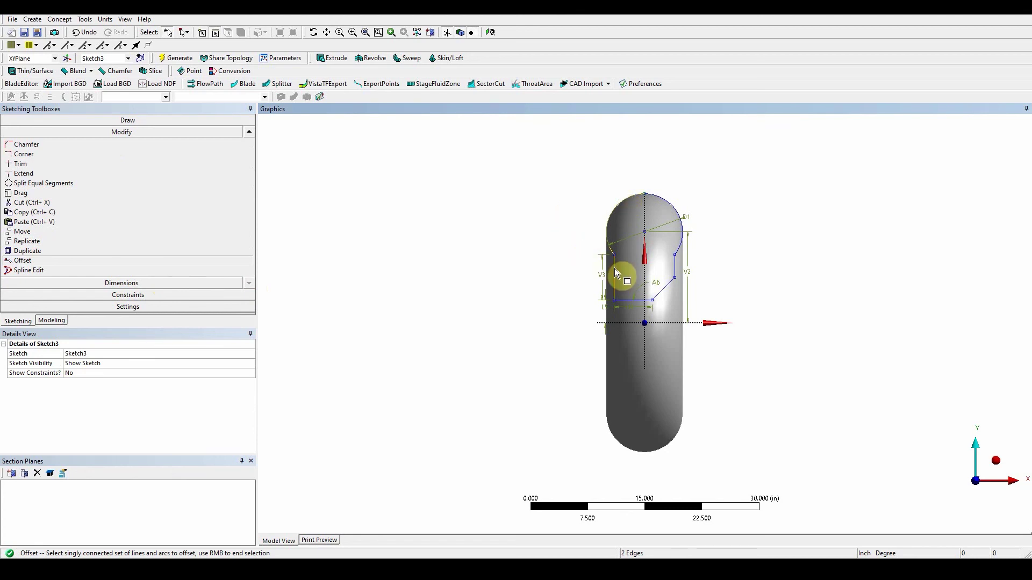
click(631, 304)
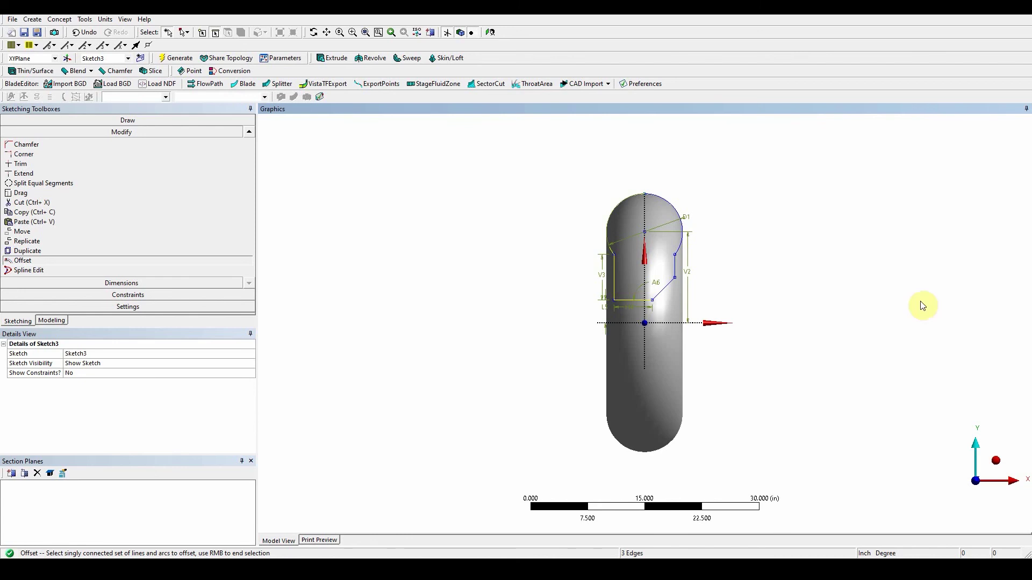
right_click(515, 211)
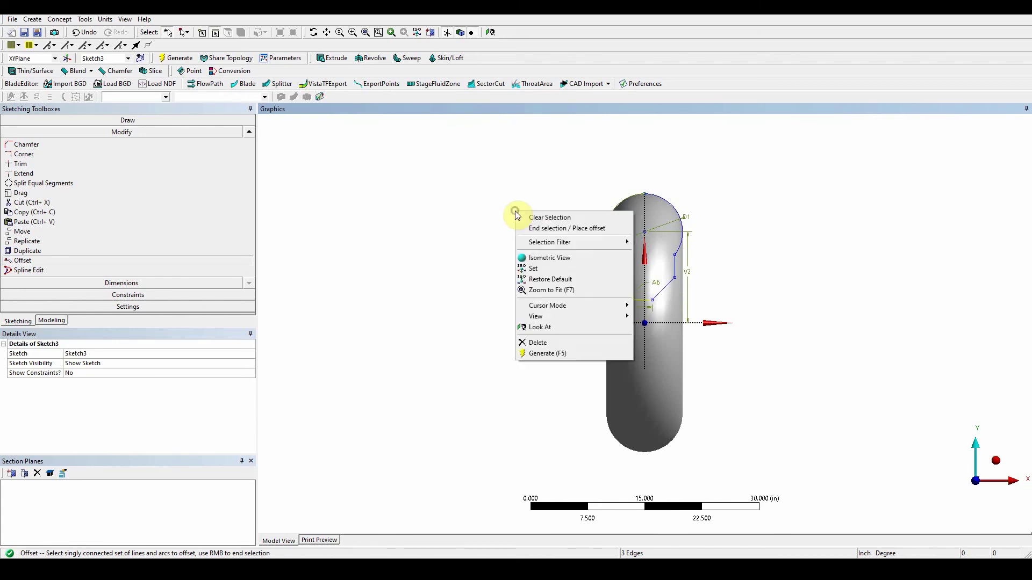
click(535, 230)
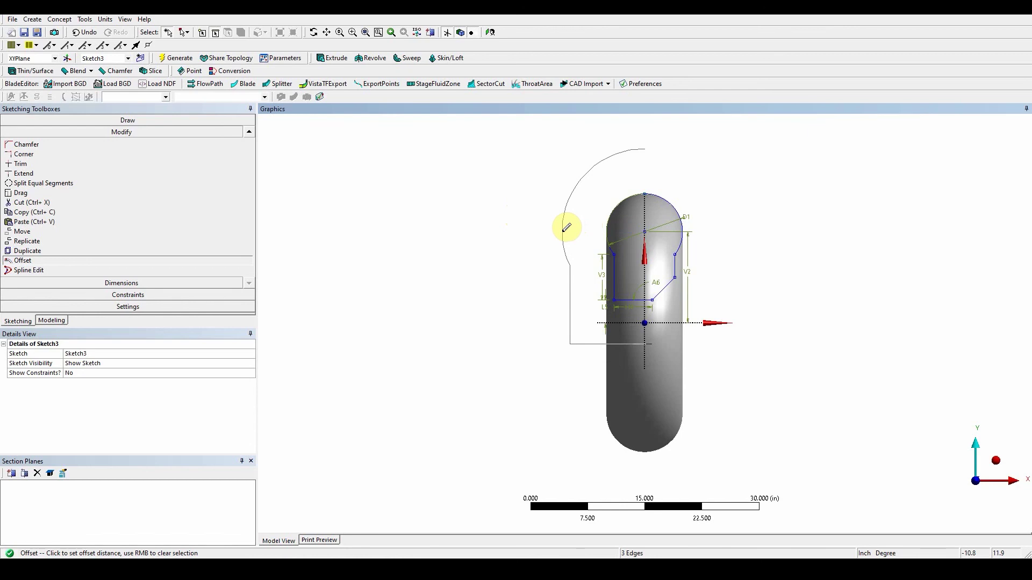
right_click(562, 233)
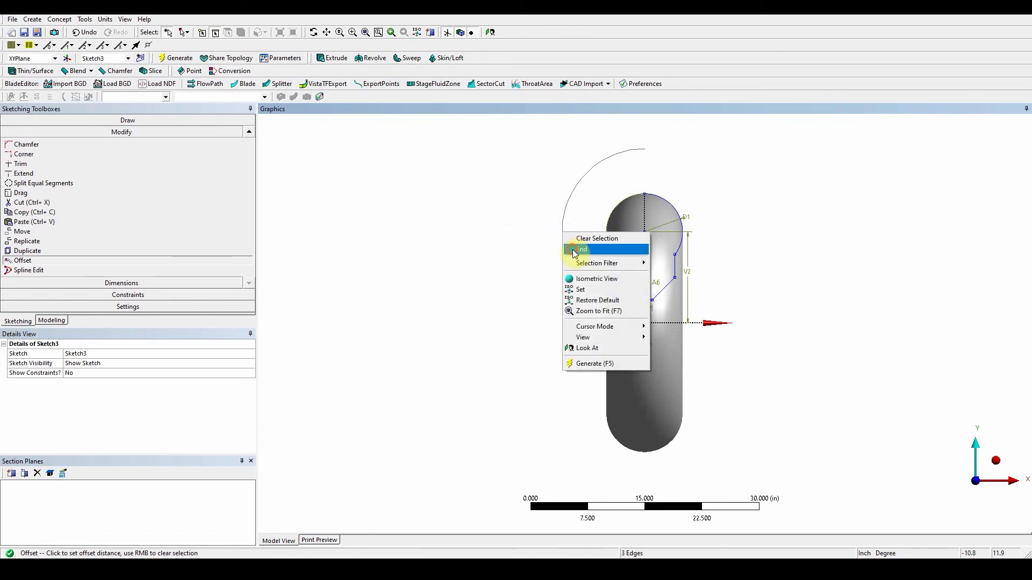
click(573, 249)
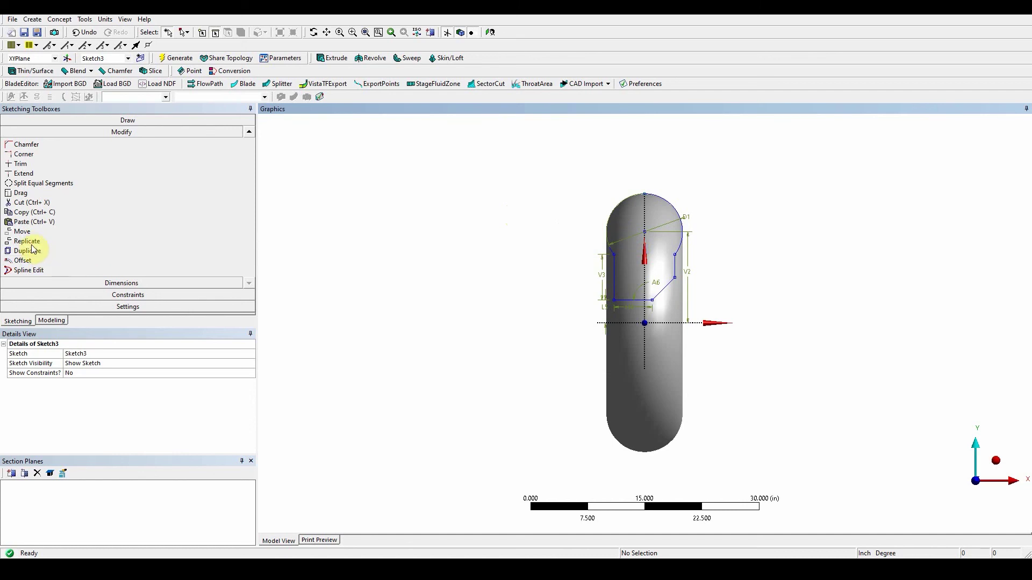
Offset the profile's outer arc, its adjoining vertical line on the negative X side and the horizontal base line outward as one chain.
click(39, 262)
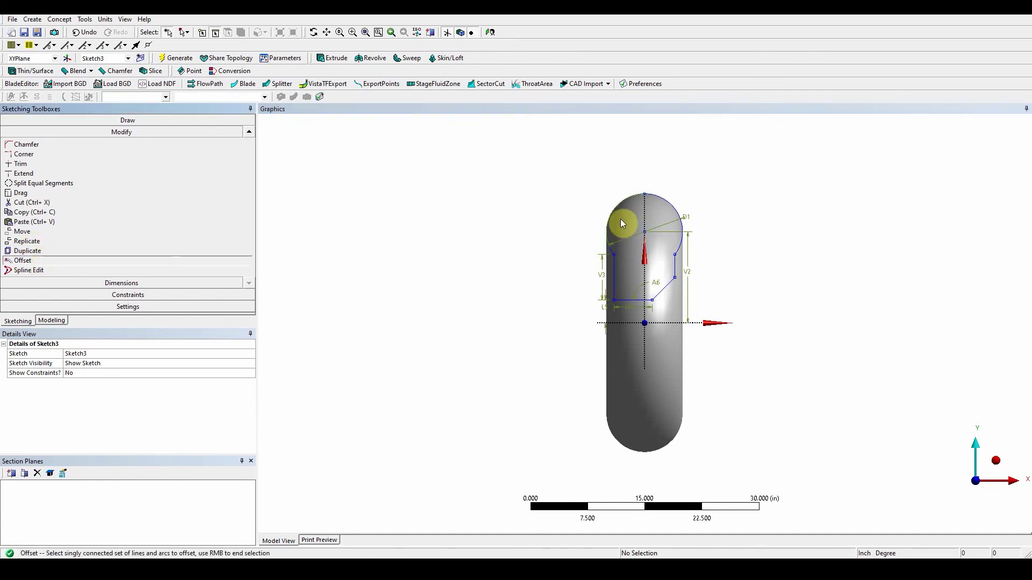
click(609, 262)
click(615, 281)
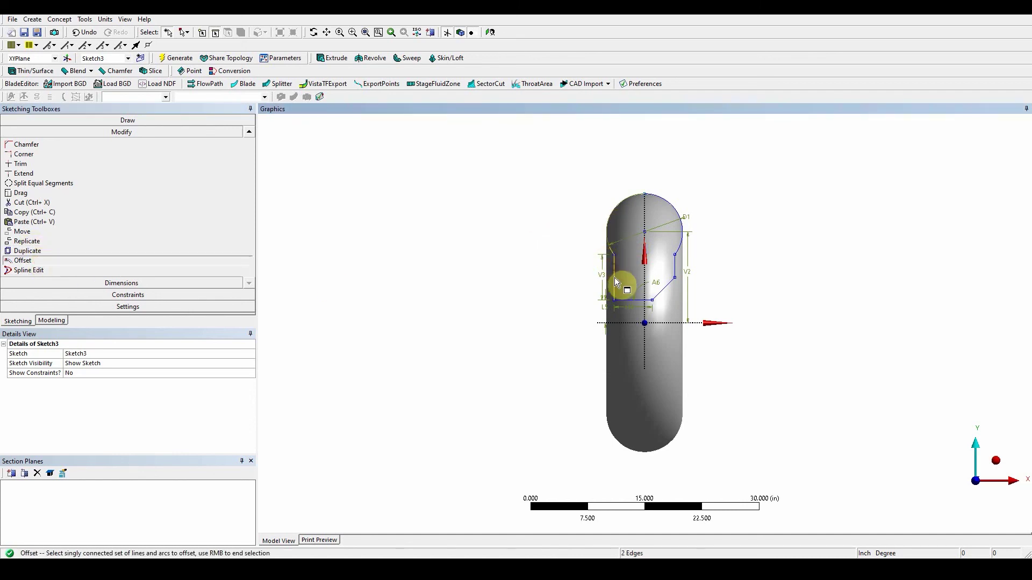
click(623, 304)
right_click(560, 274)
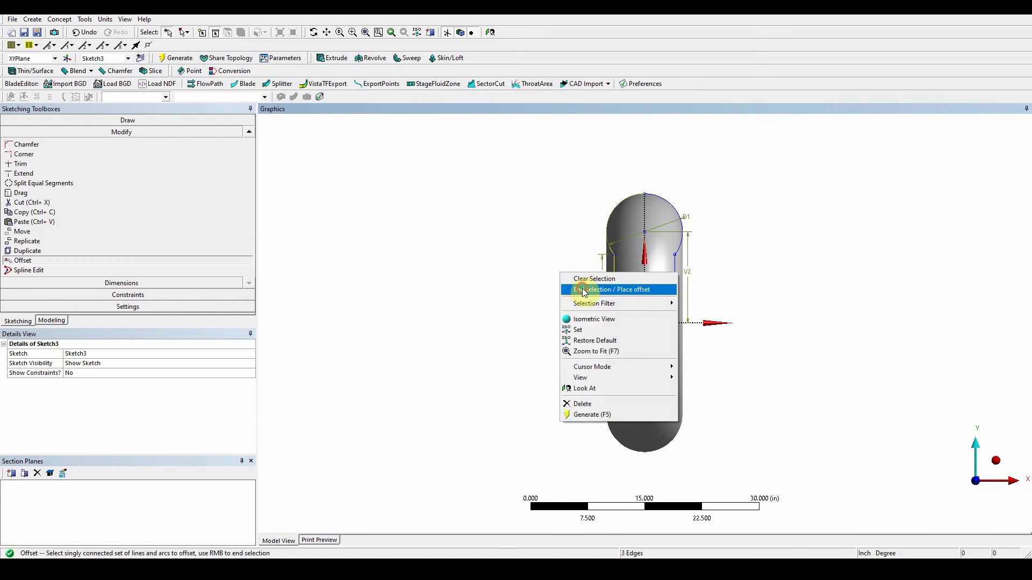
click(584, 290)
click(576, 259)
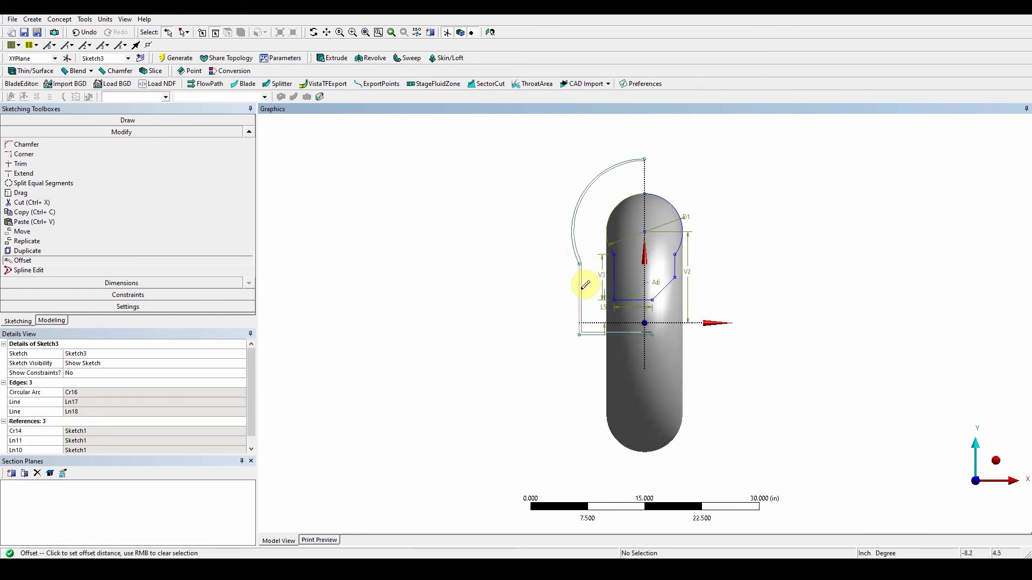
right_click(560, 271)
click(575, 290)
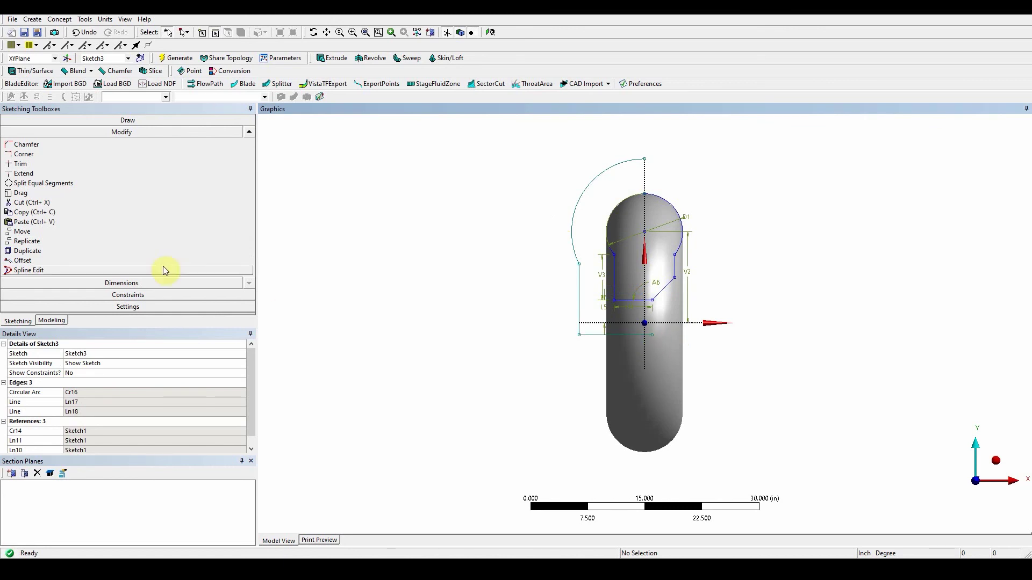
Trim the offset base line's overhang past the vertical axis, with Ignore Axis turned off.
click(39, 164)
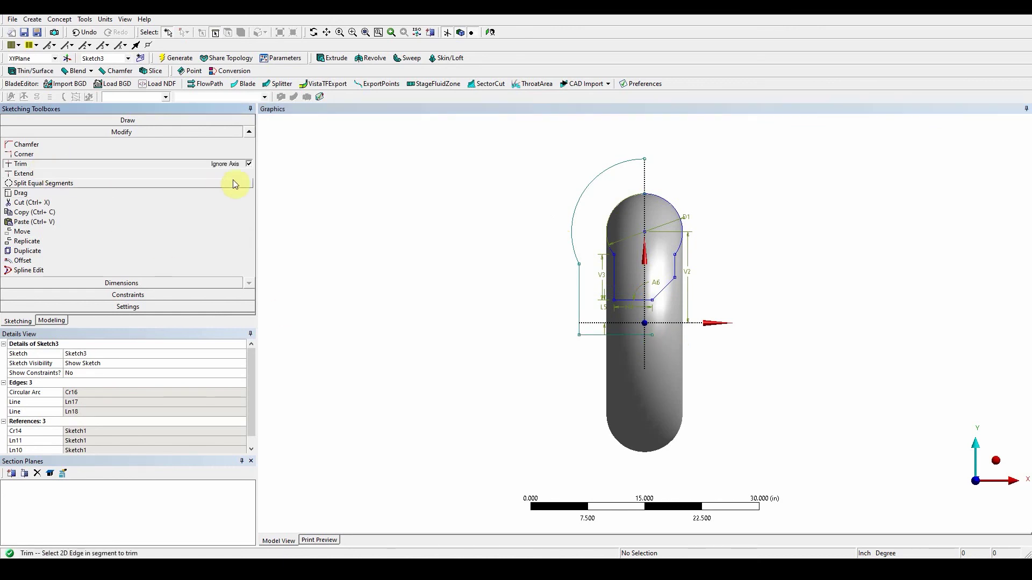
click(249, 164)
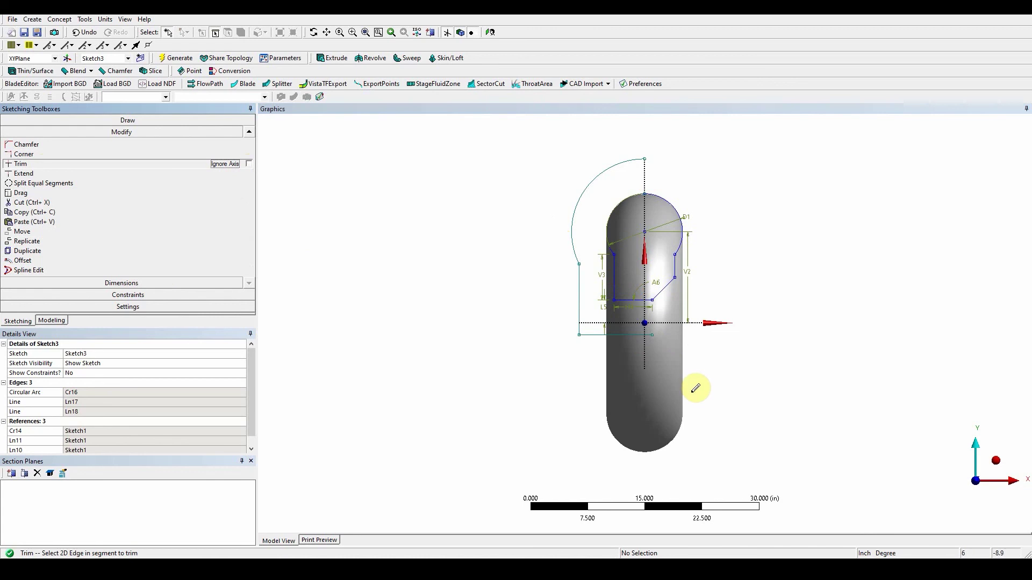
click(654, 332)
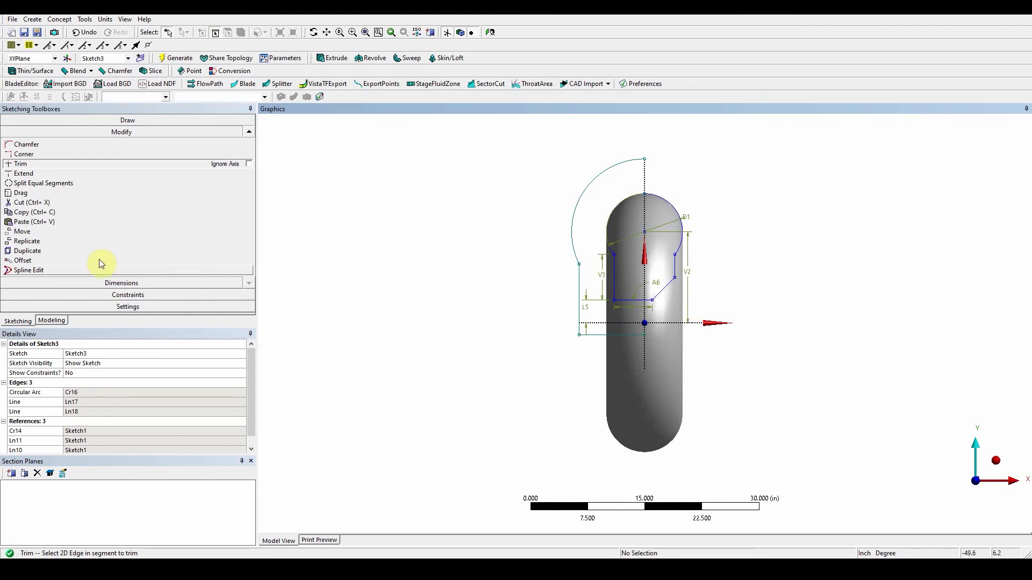
Make the offset path's horizontal base line coincident with the sketch's X axis.
click(127, 295)
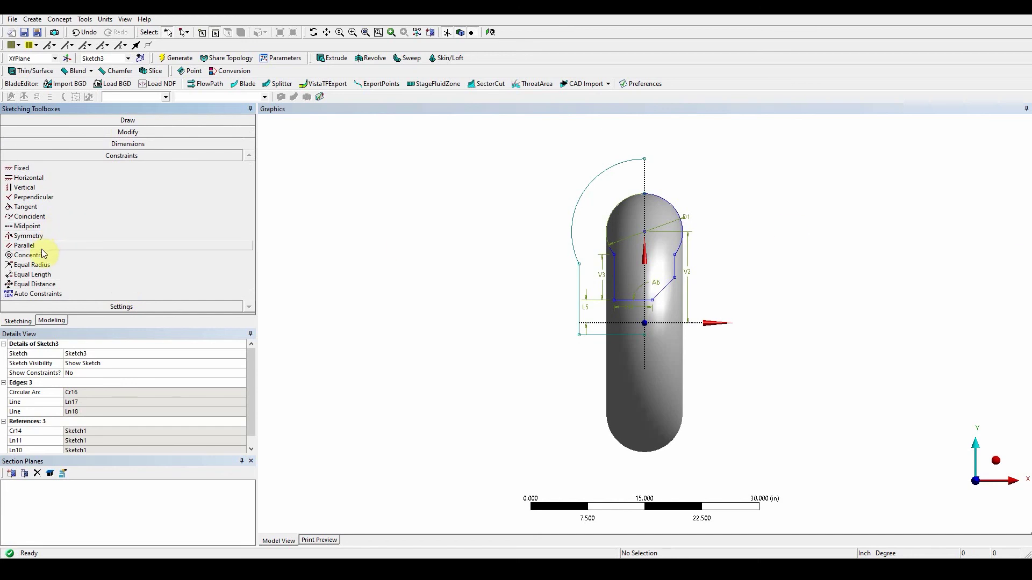
click(36, 217)
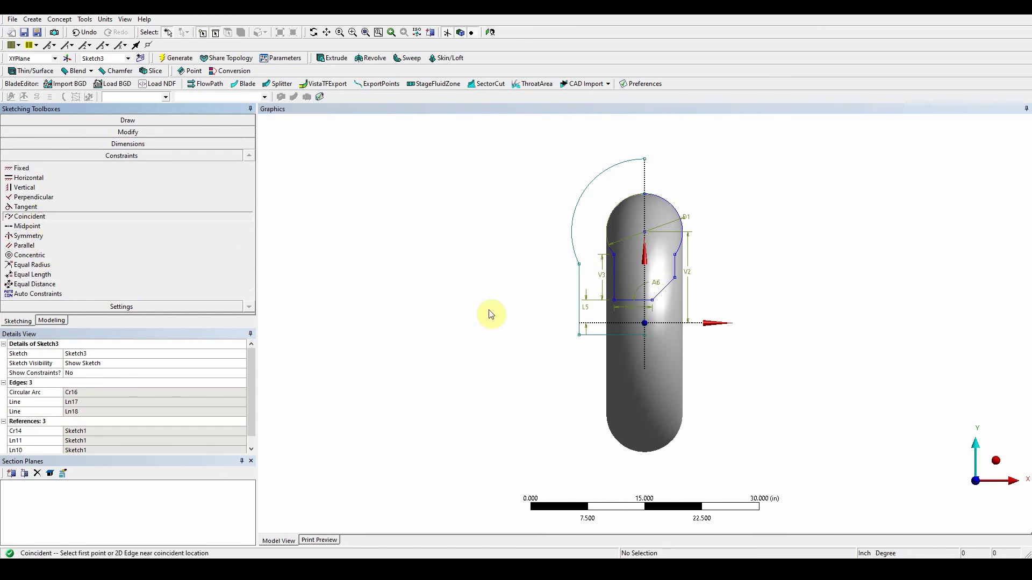
click(597, 335)
click(598, 323)
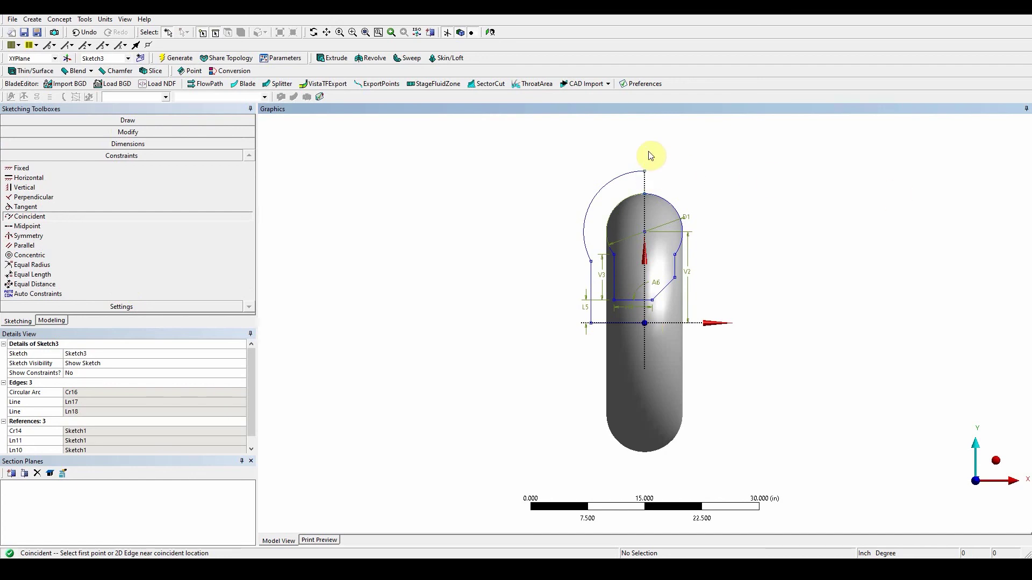
Draw a vertical line about 10 in long upward along the Y axis from the offset arc's upper end.
click(85, 120)
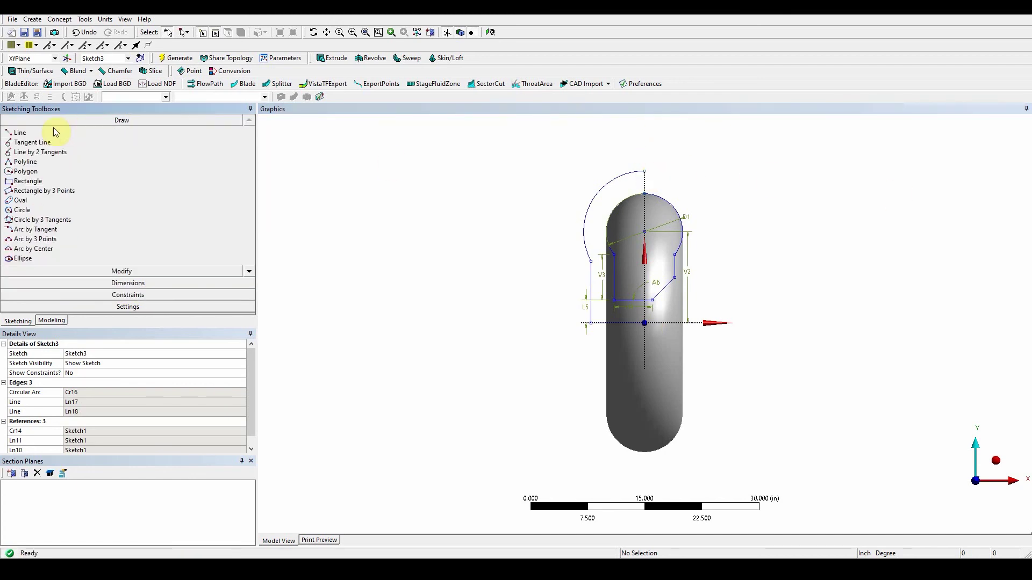
click(58, 133)
scroll(712, 178, down, 2)
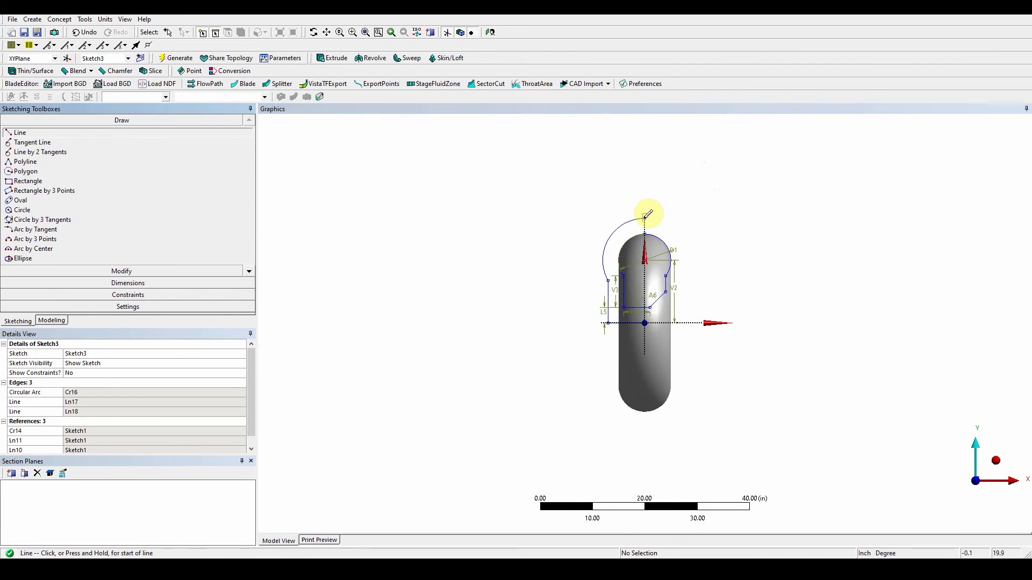
click(647, 215)
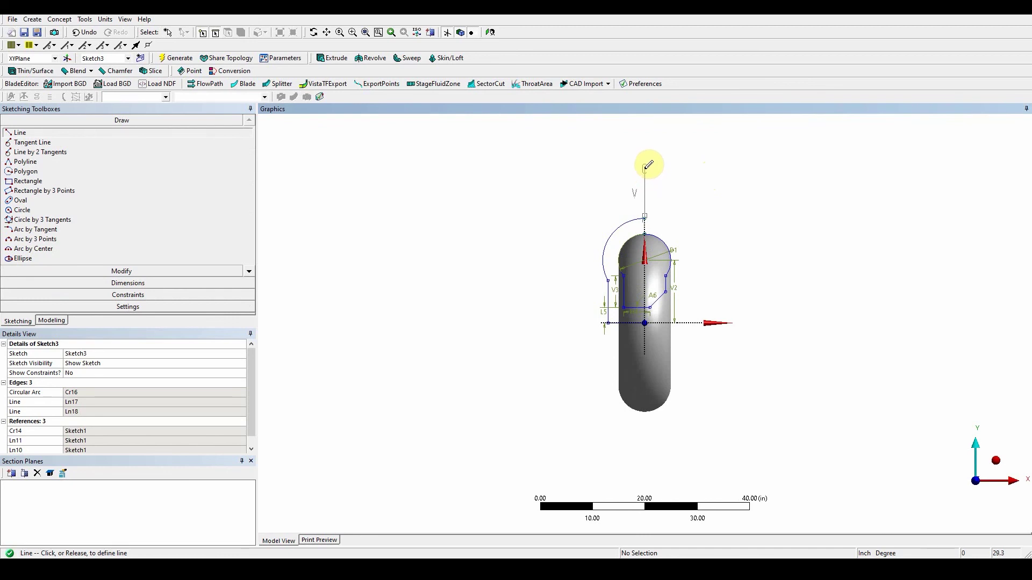
click(645, 166)
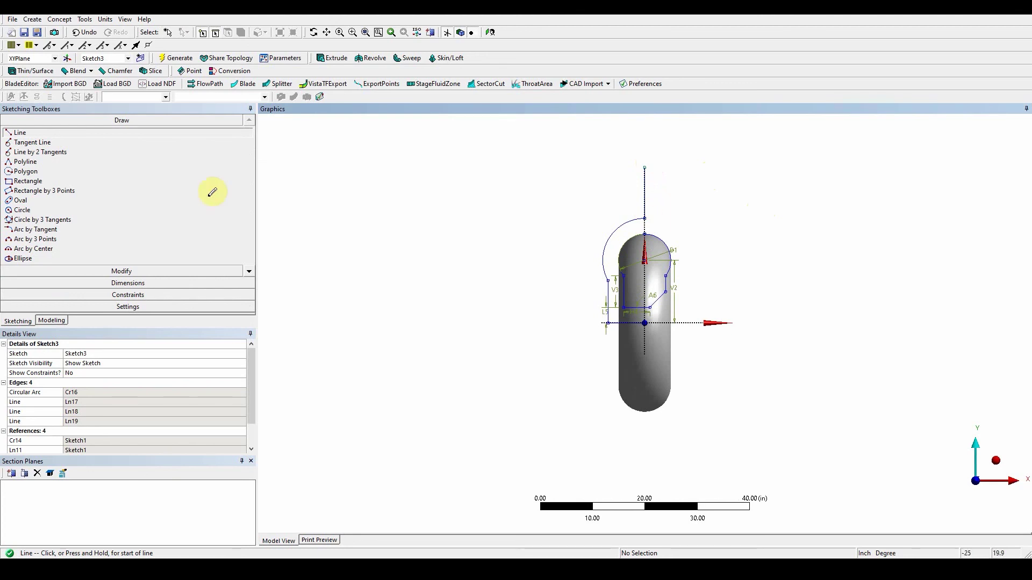
Dimension the vertical line above the arc and set its length to 13 in.
click(128, 282)
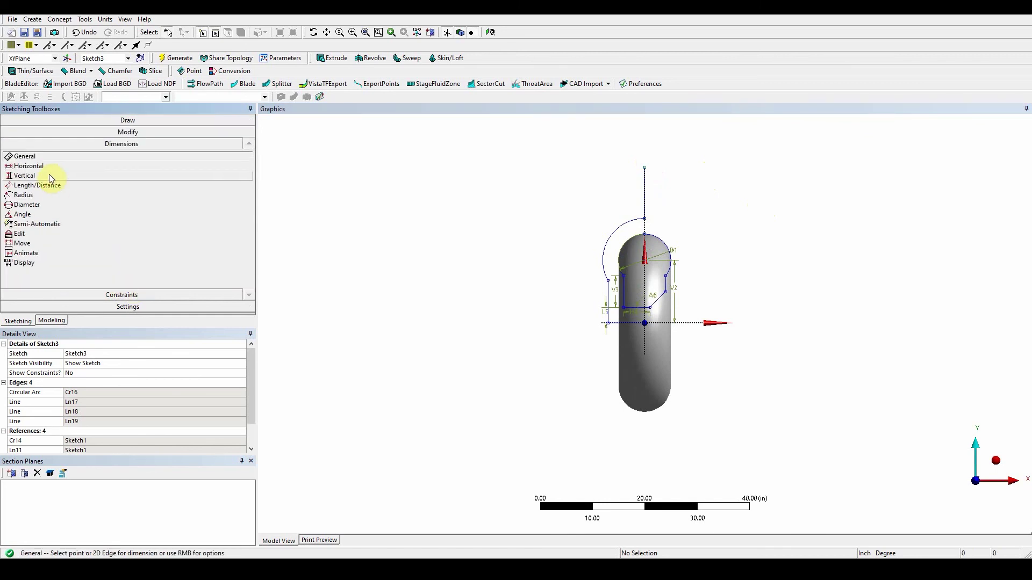
click(644, 191)
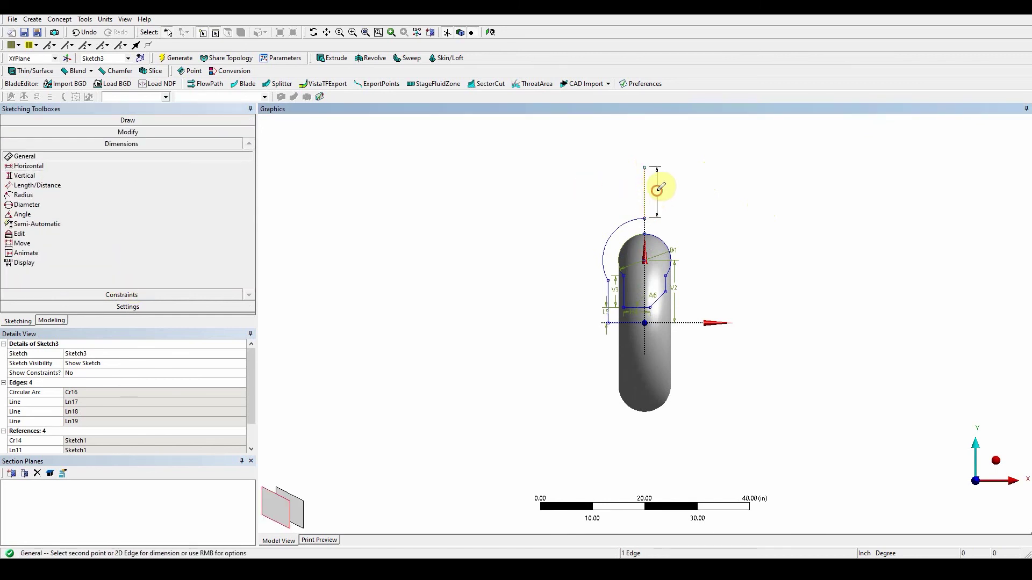
click(657, 190)
click(80, 391)
text(13)
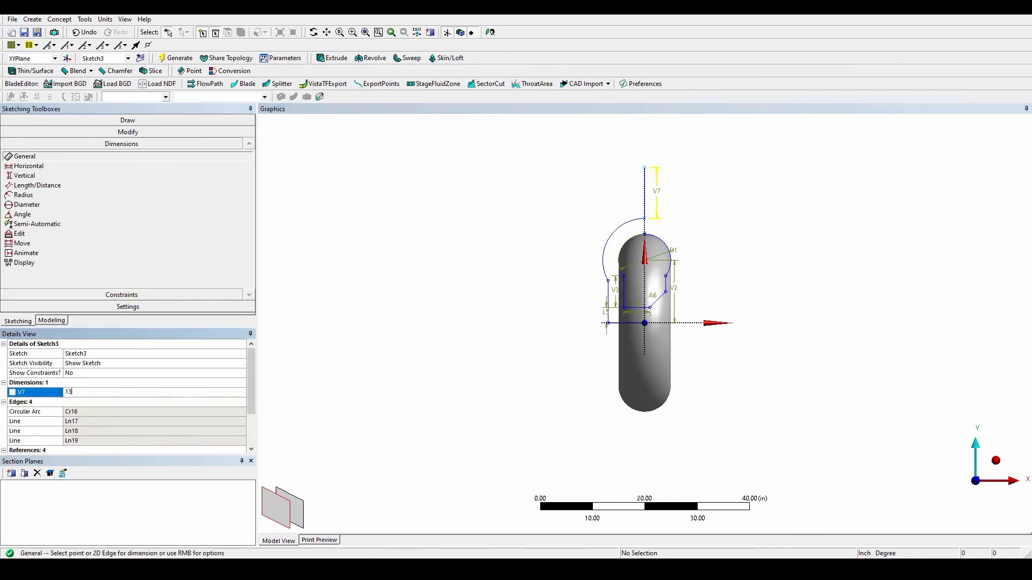
key(Return)
Generate a sweep with Sketch2's circle as profile and Sketch3 as path, keeping Add Material.
click(407, 58)
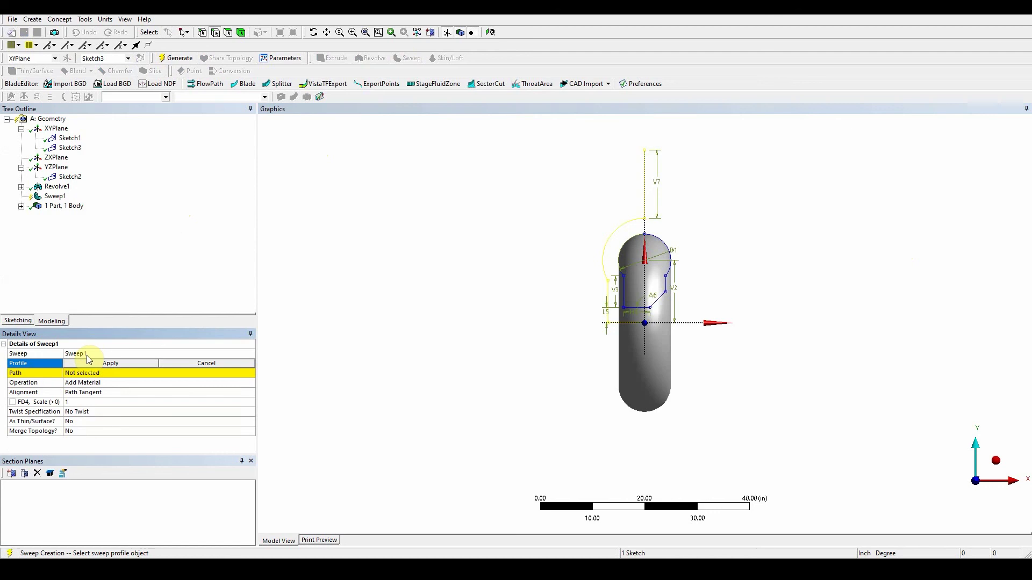
click(70, 177)
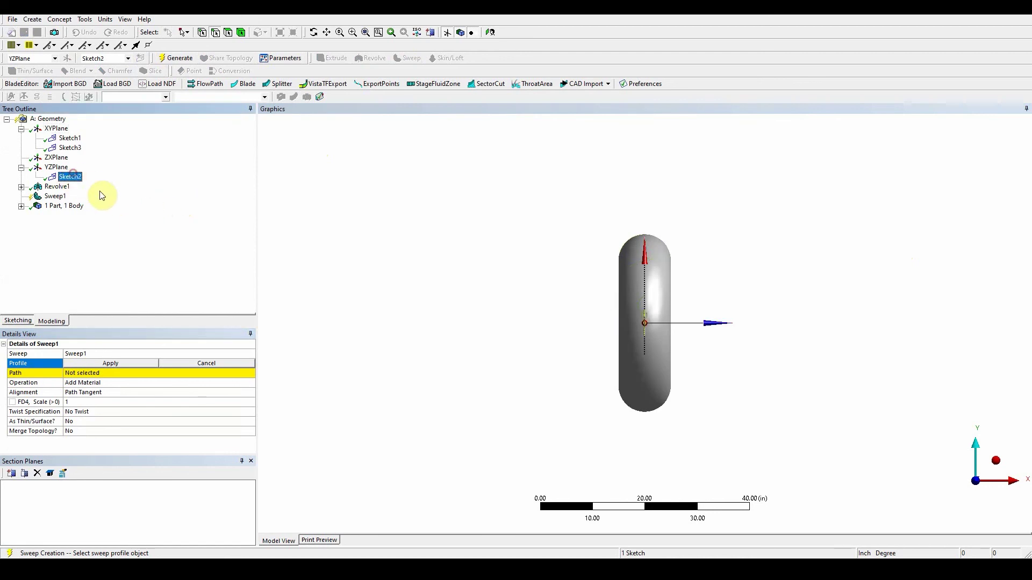
click(132, 364)
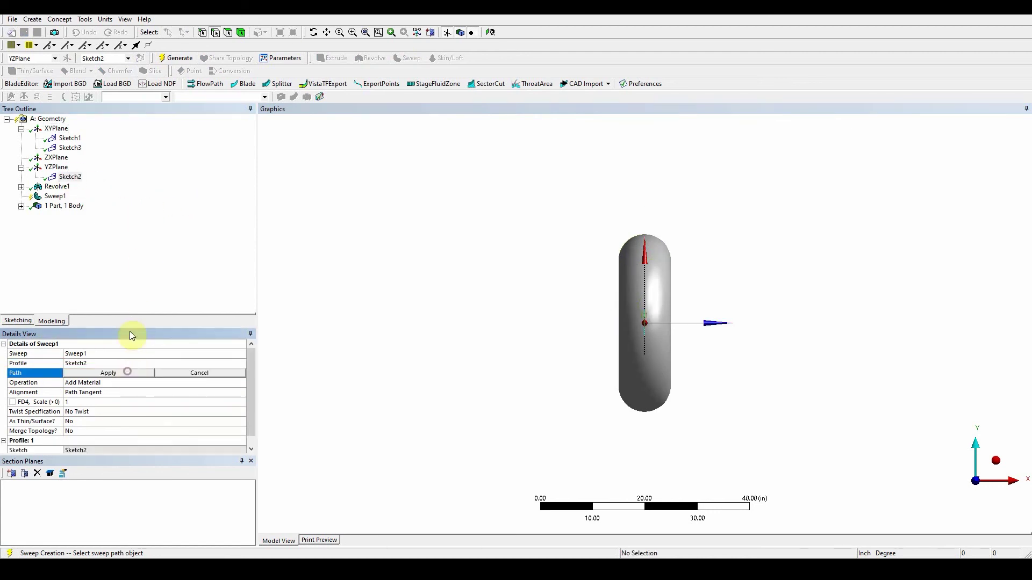
click(70, 148)
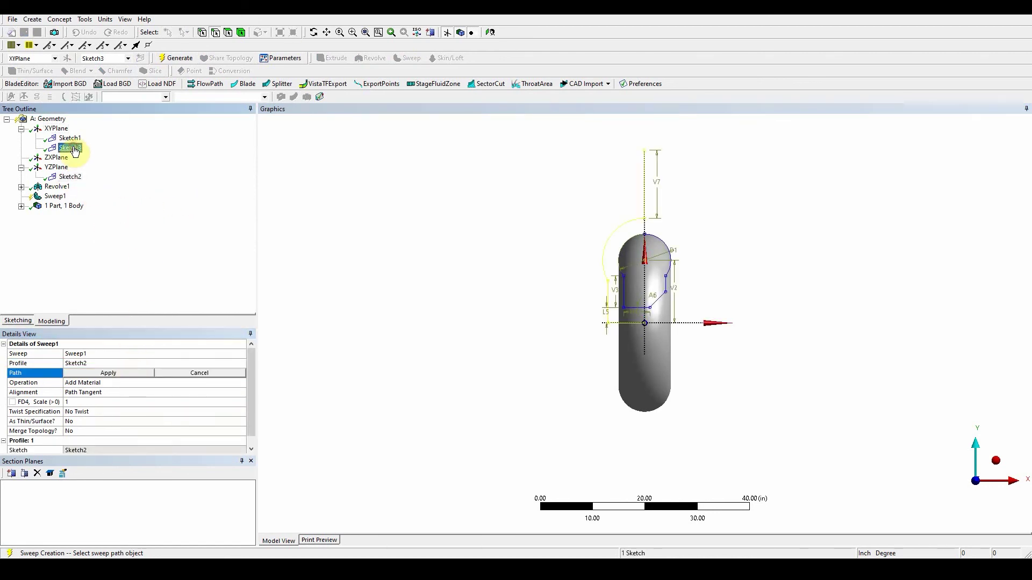
click(130, 373)
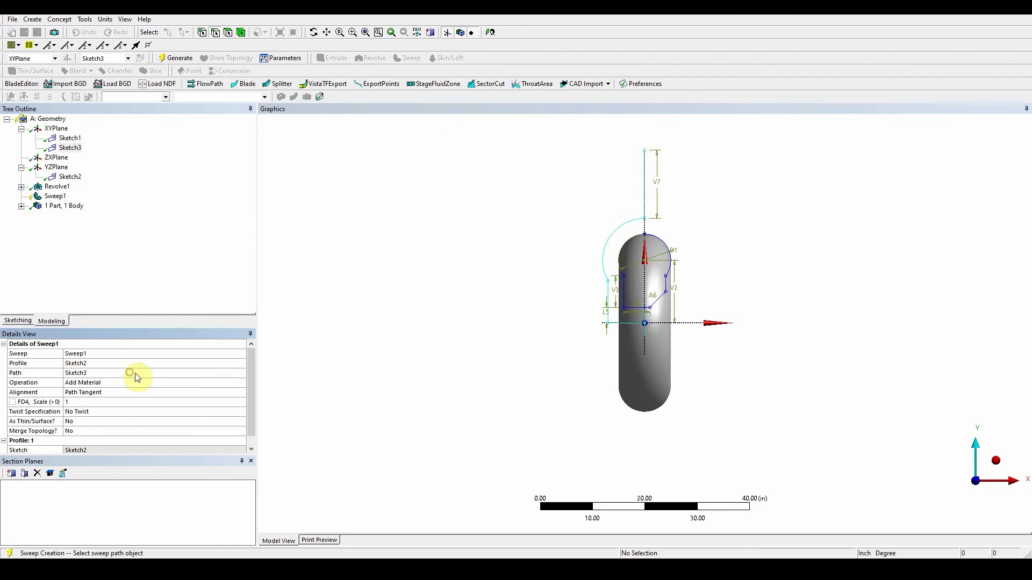
click(179, 61)
Start a new sketch on the circular end face at the top of the swept bar.
middle_drag(638, 346, 599, 379)
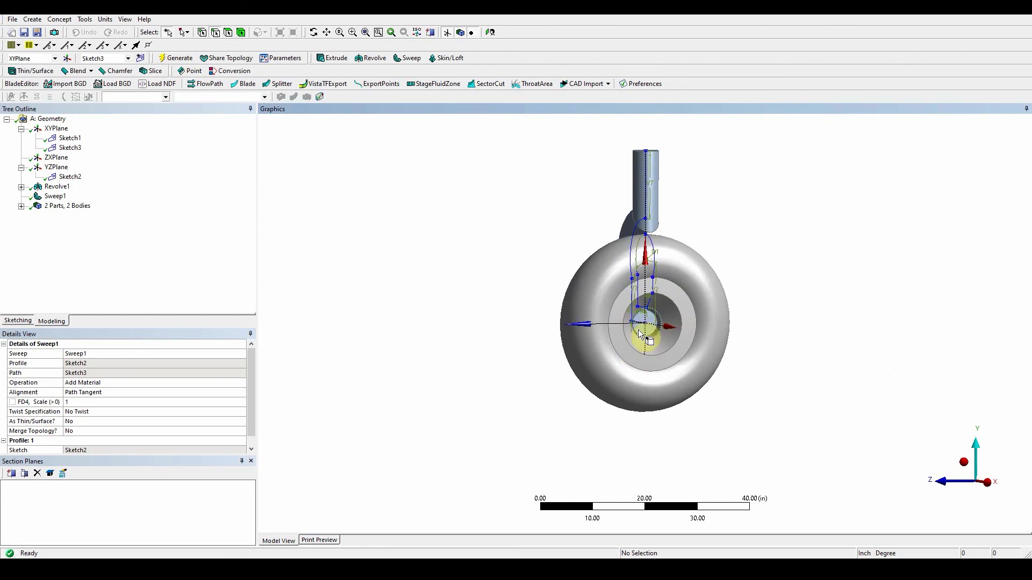
middle_drag(654, 339, 811, 343)
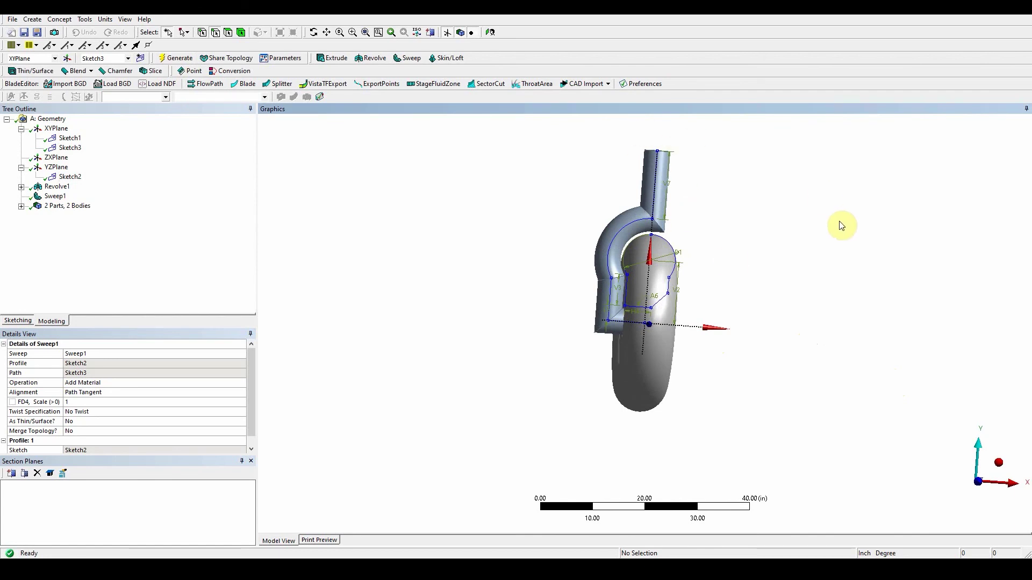
middle_drag(839, 220, 822, 265)
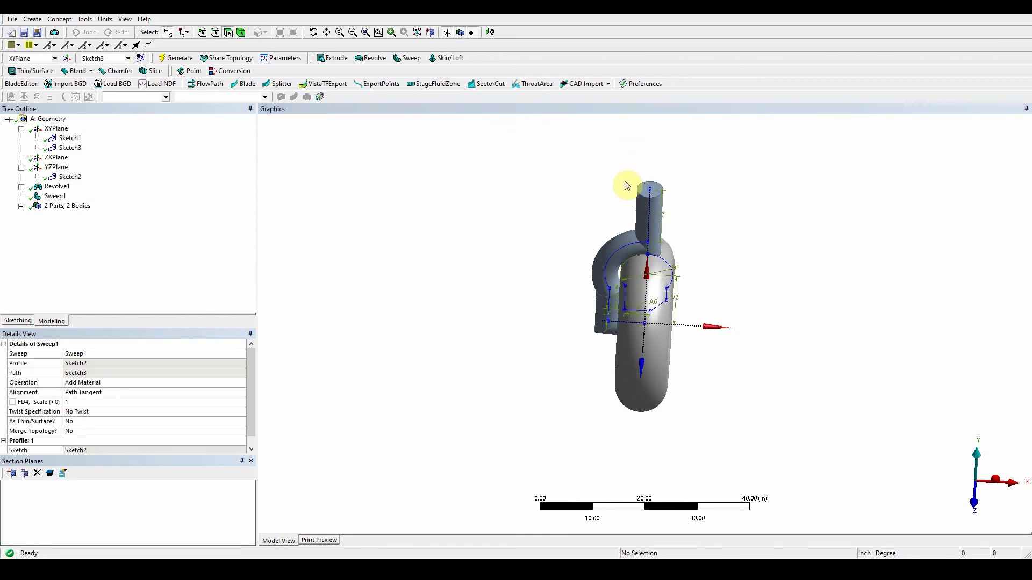
click(646, 188)
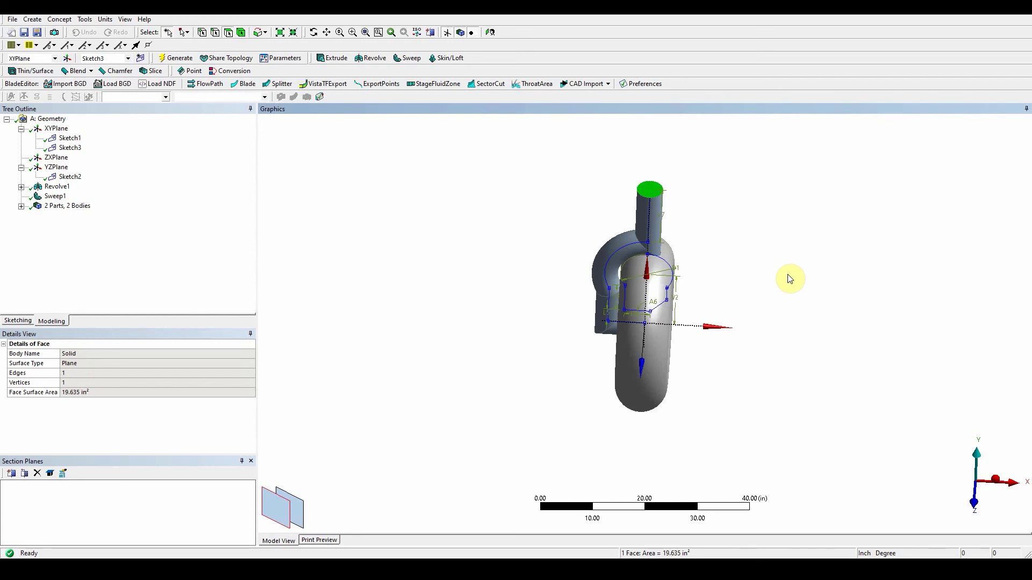
click(20, 321)
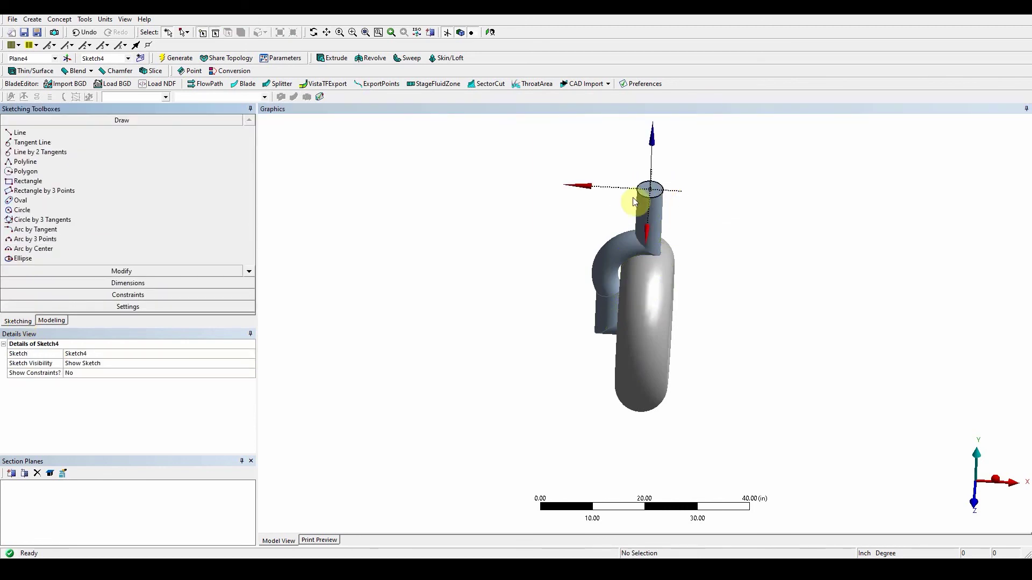
Sketch a circle about 10.7 in in diameter centred on the origin of the bar's end face.
click(41, 211)
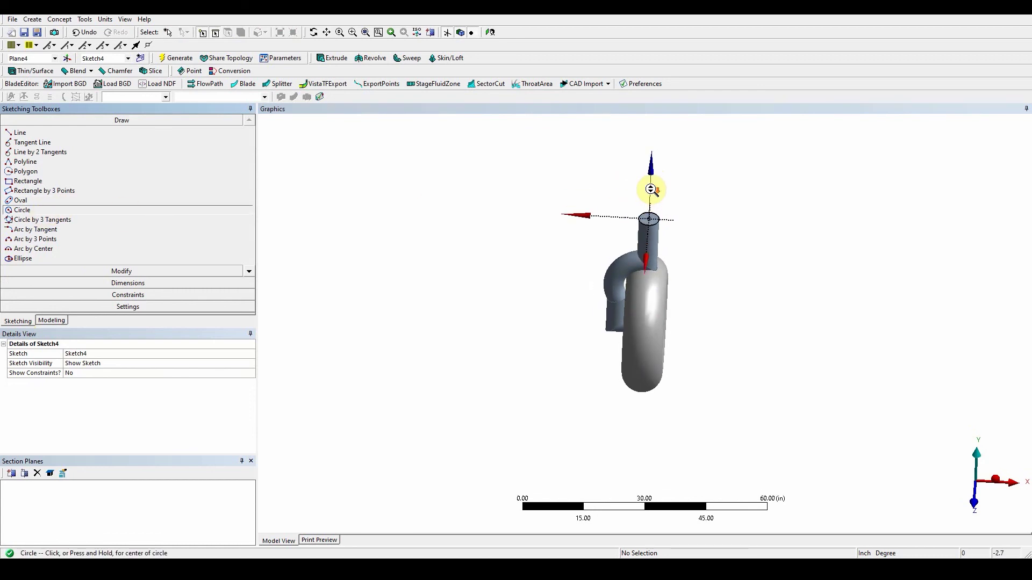
scroll(686, 246, up, 2)
scroll(686, 246, up, 2)
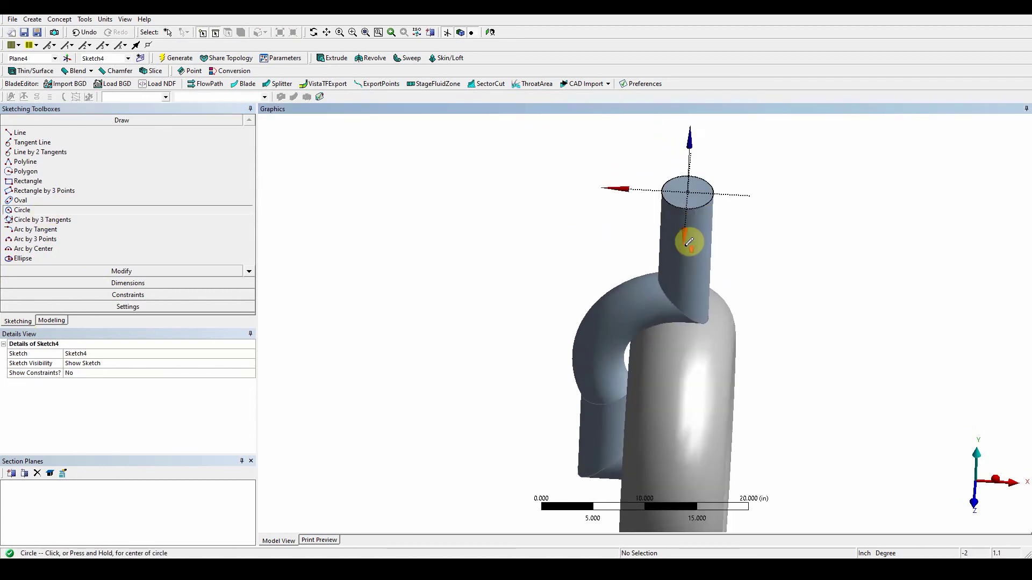
click(693, 180)
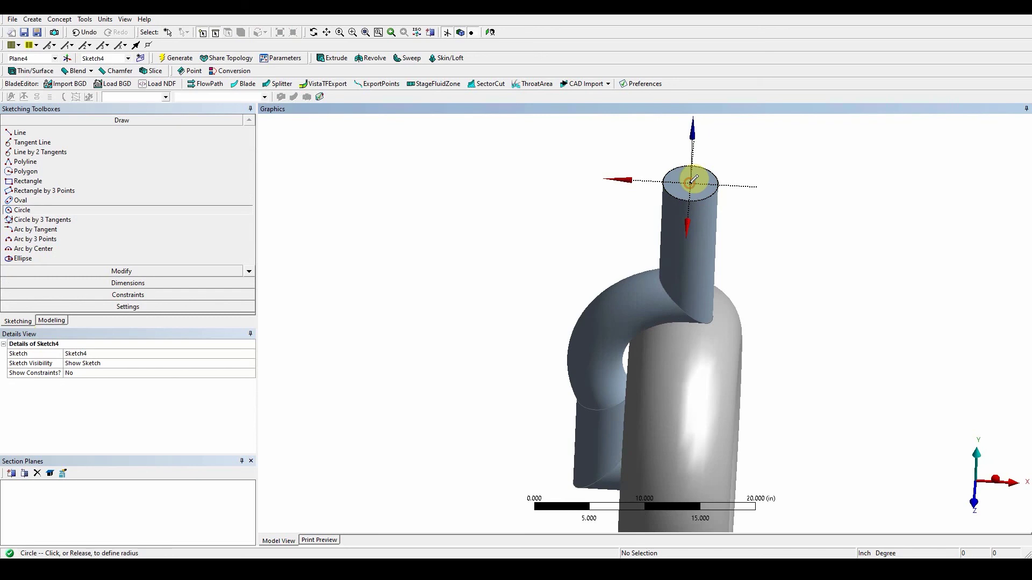
click(736, 209)
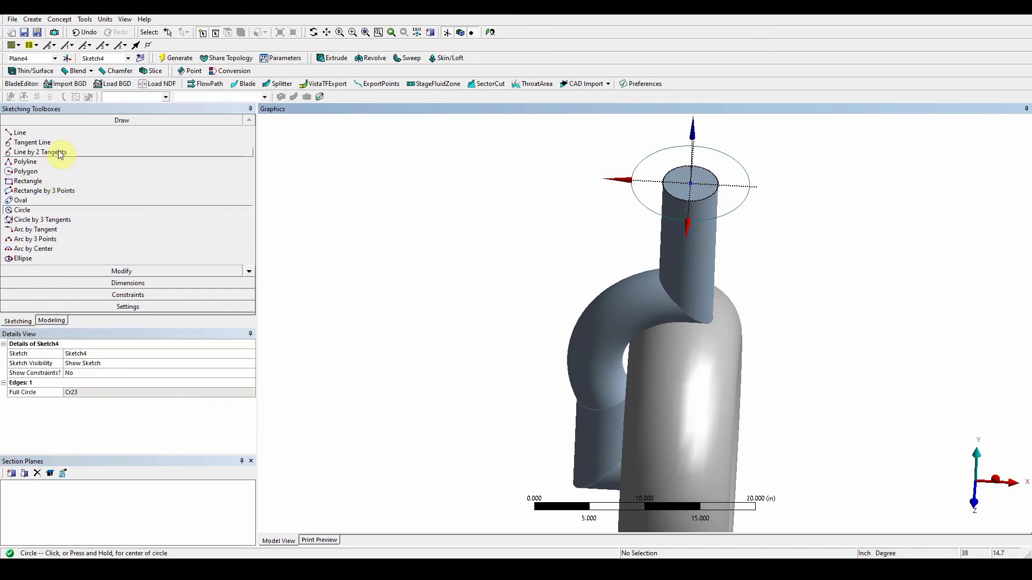
Dimension the end-face circle's diameter and set it to 10 in.
click(127, 283)
click(631, 188)
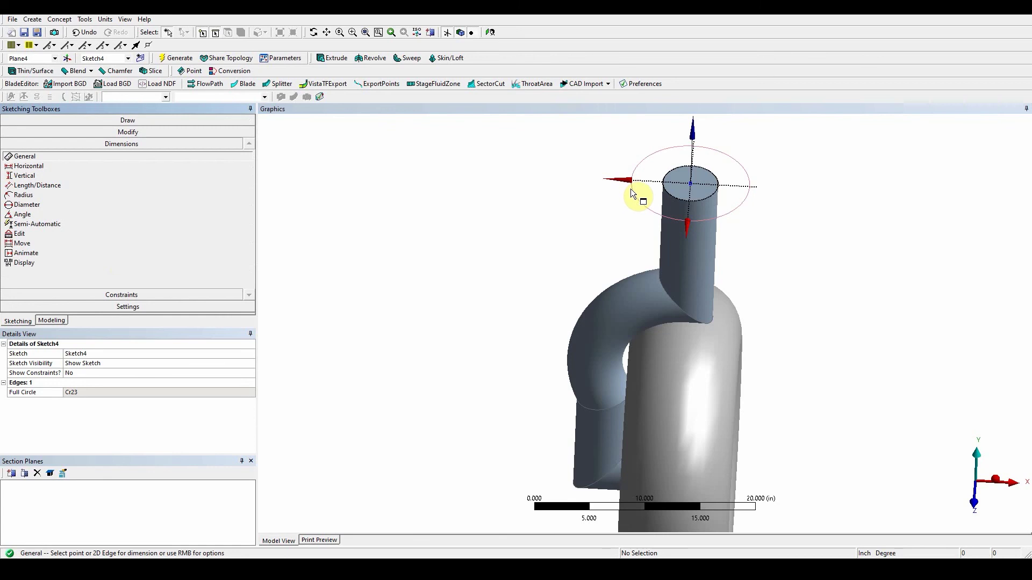
click(618, 188)
click(92, 394)
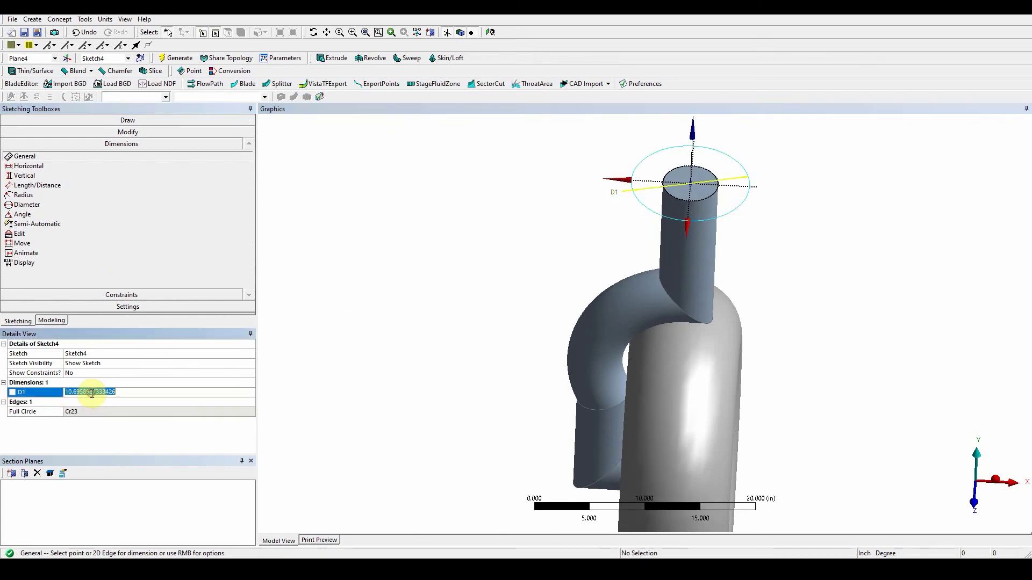
text(10)
key(Return)
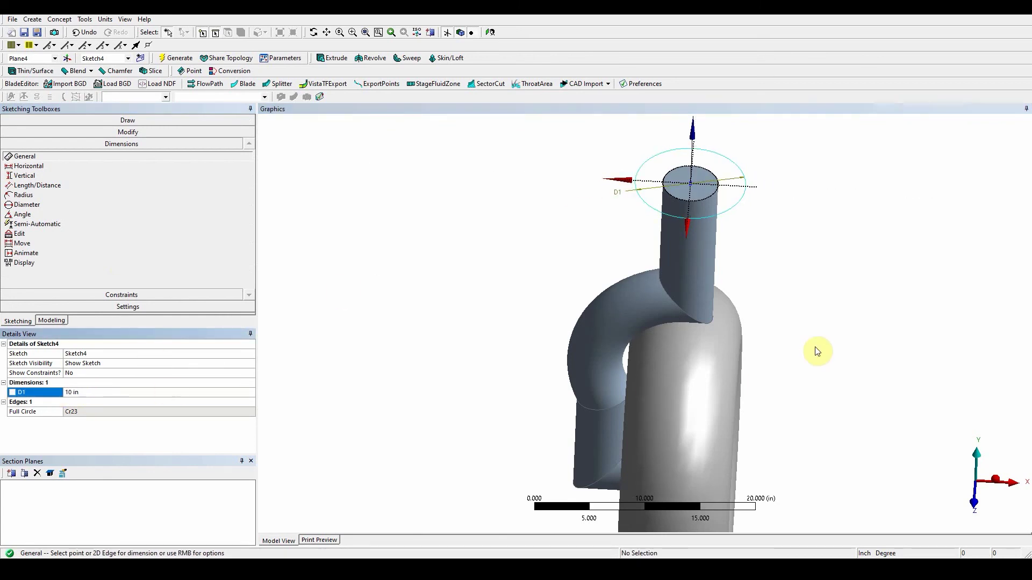
Extrude the 10 in circle on the bar's end face to a depth of 15 in in the normal direction, adding material.
middle_drag(815, 350, 815, 346)
scroll(820, 327, down, 3)
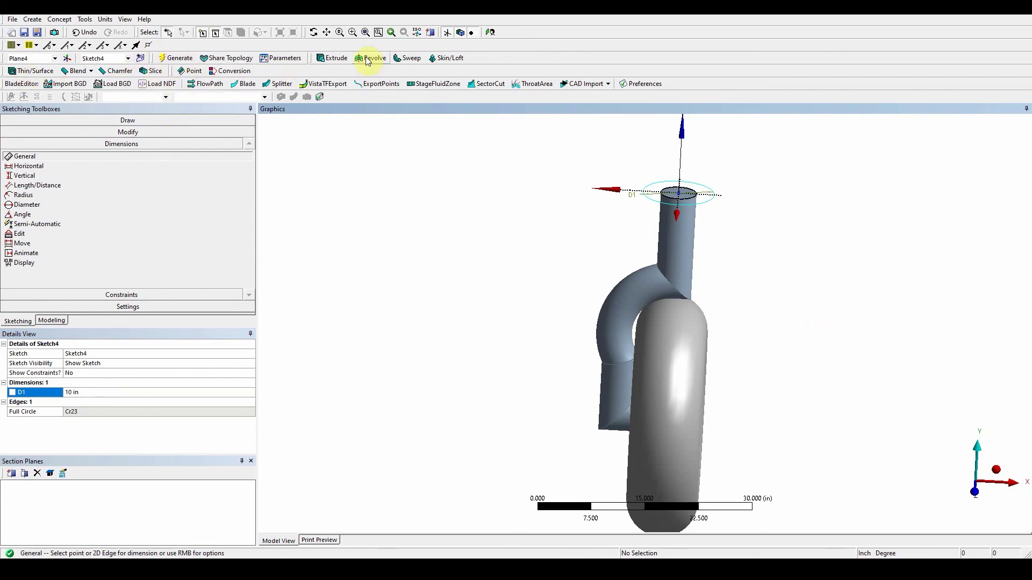
click(333, 58)
middle_drag(782, 254, 814, 301)
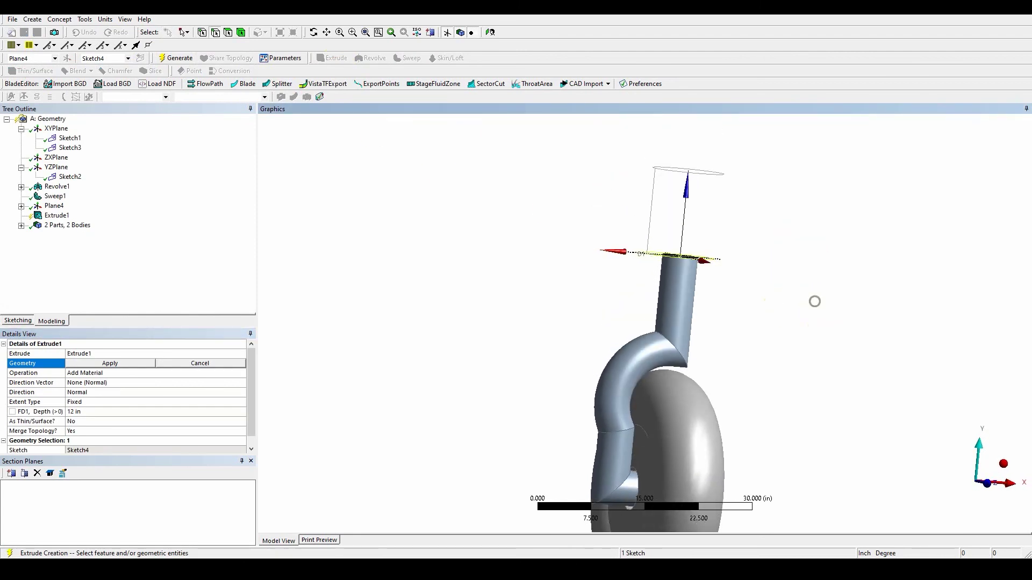
click(108, 363)
click(86, 411)
text(15)
key(Return)
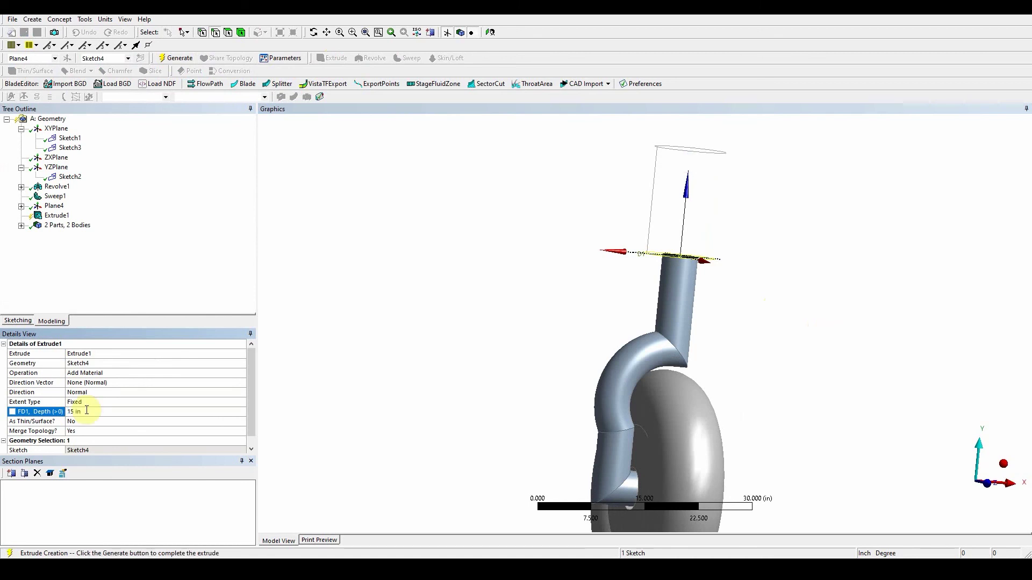
click(176, 58)
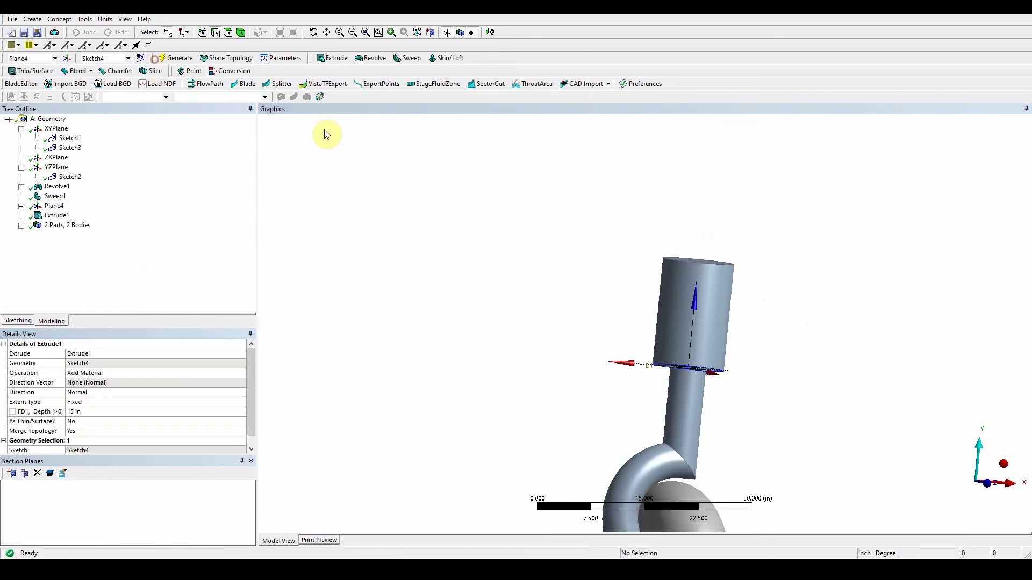
middle_drag(635, 311, 674, 299)
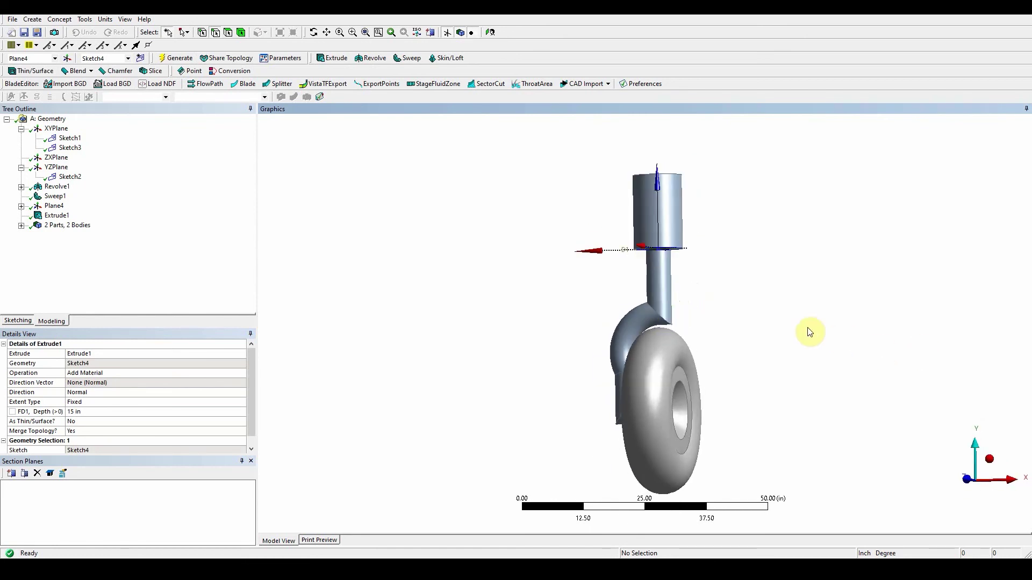
middle_drag(811, 332, 770, 352)
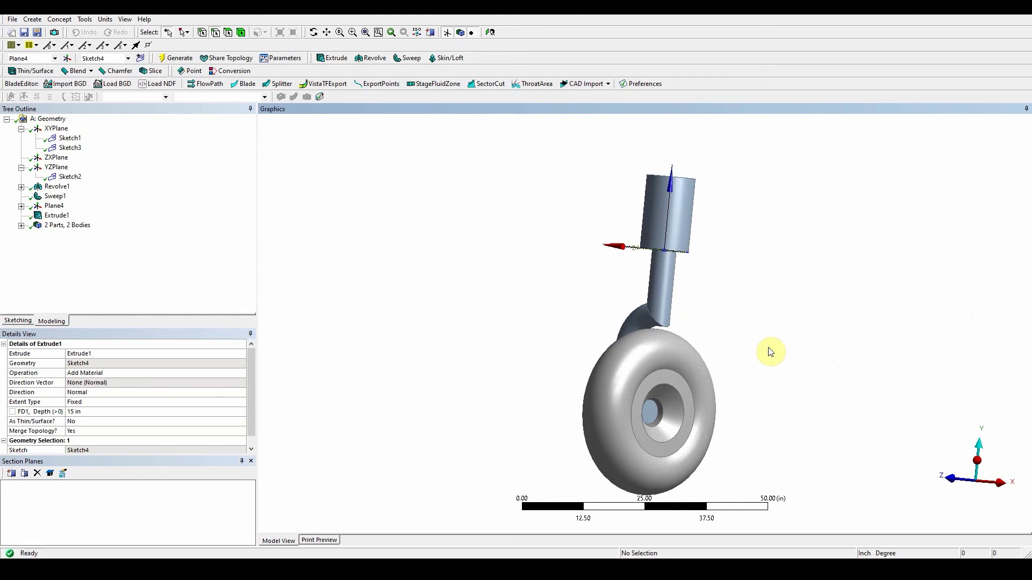